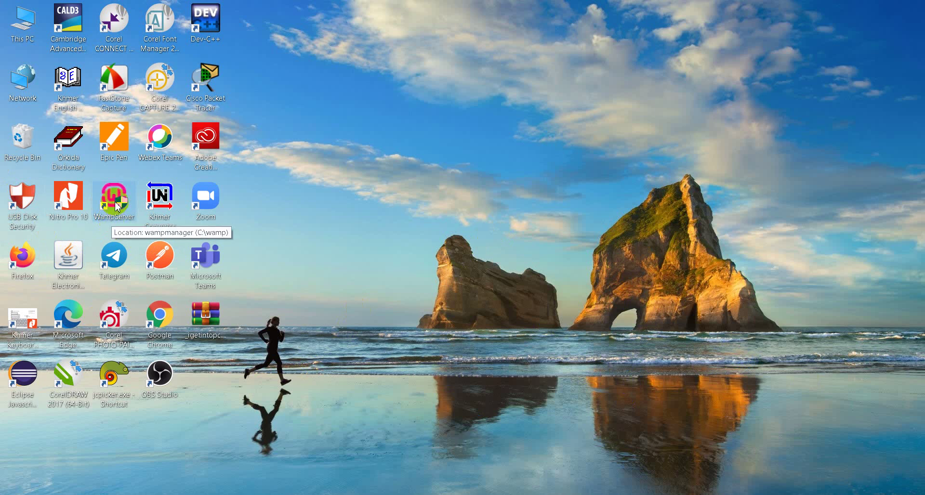
Launch WampServer and open its Localhost page in the browser.
double_click(105, 221)
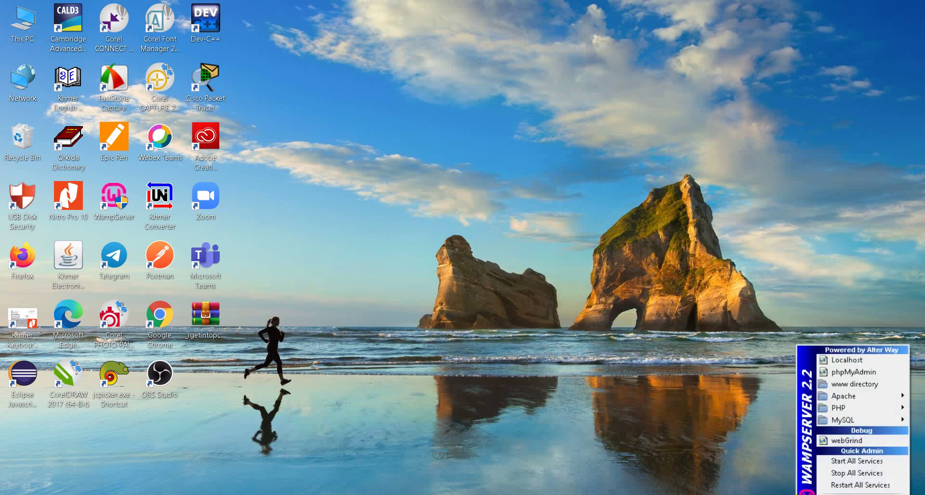
left_click(799, 493)
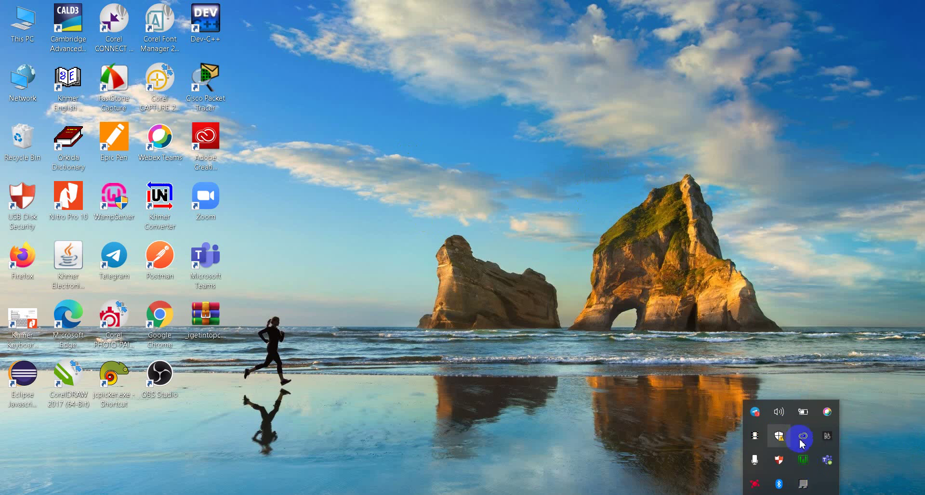
left_click(803, 460)
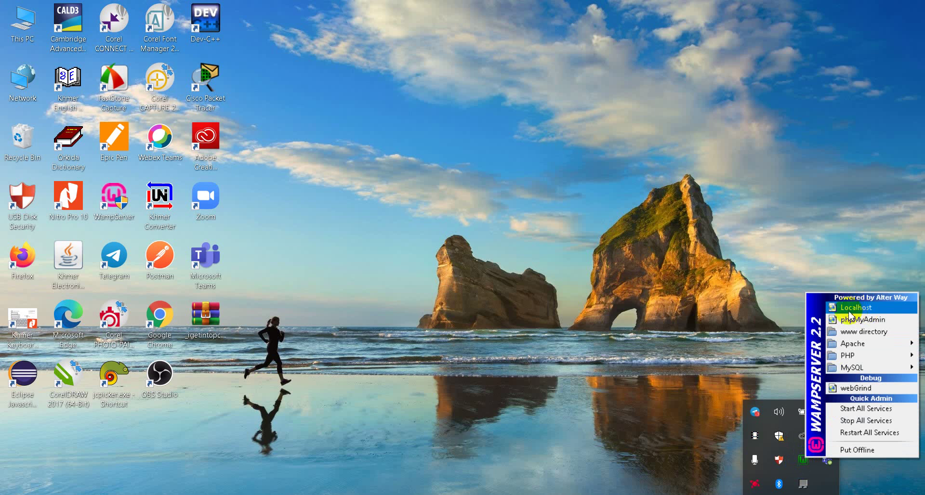
mouse_move(871, 351)
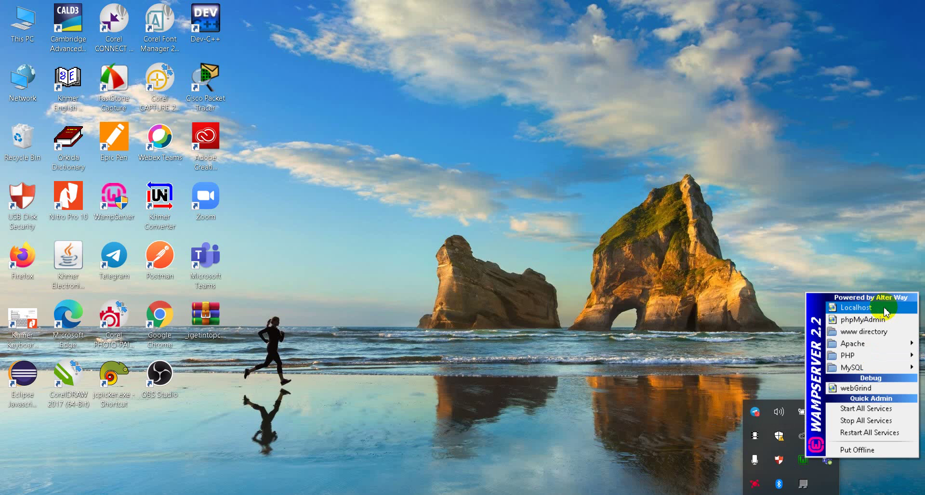
left_click(885, 309)
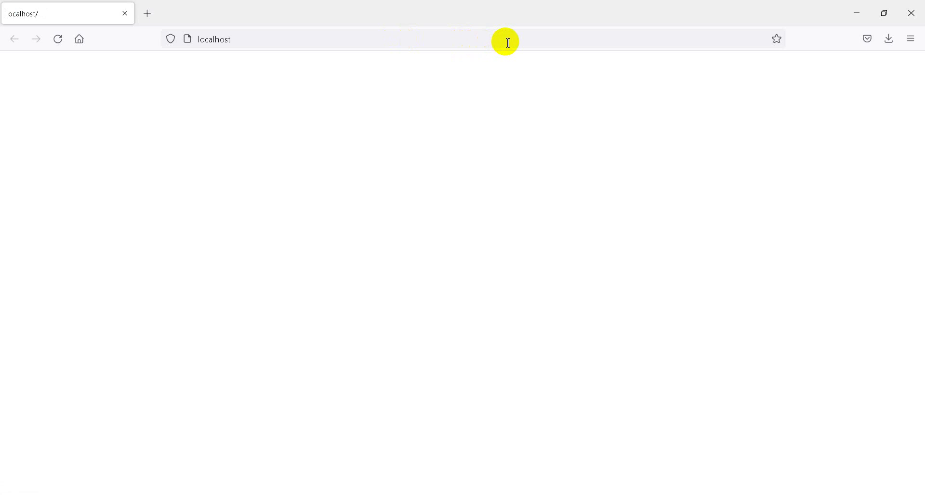
Load the WampServer homepage at localhost:8080 and view its list of projects.
left_click(556, 42)
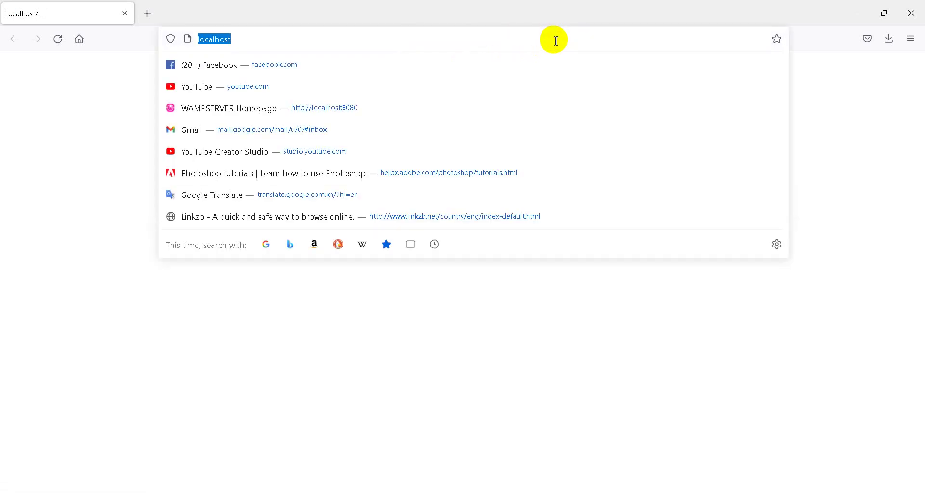
left_click(556, 42)
type(":")
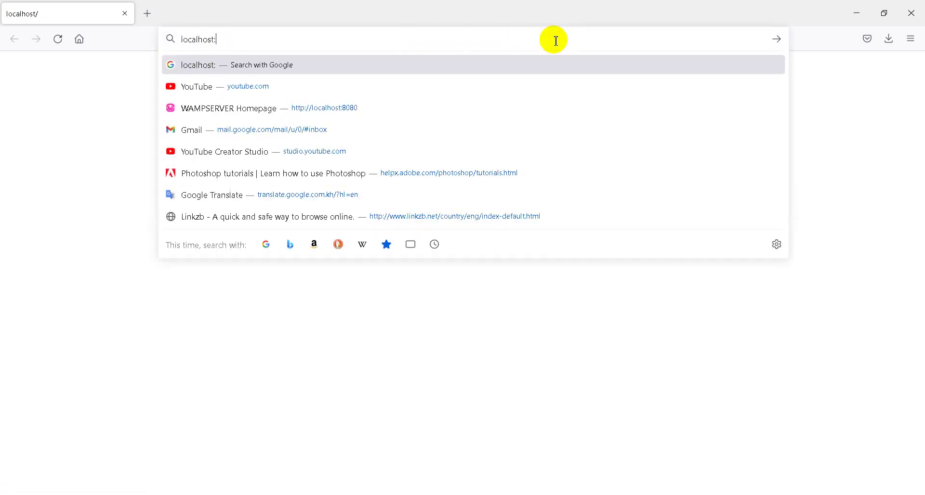
type("8080")
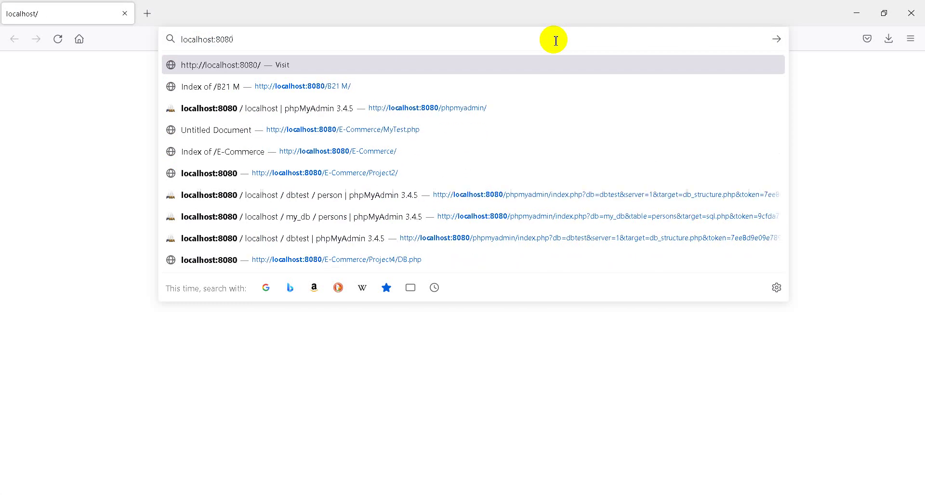
key("Return")
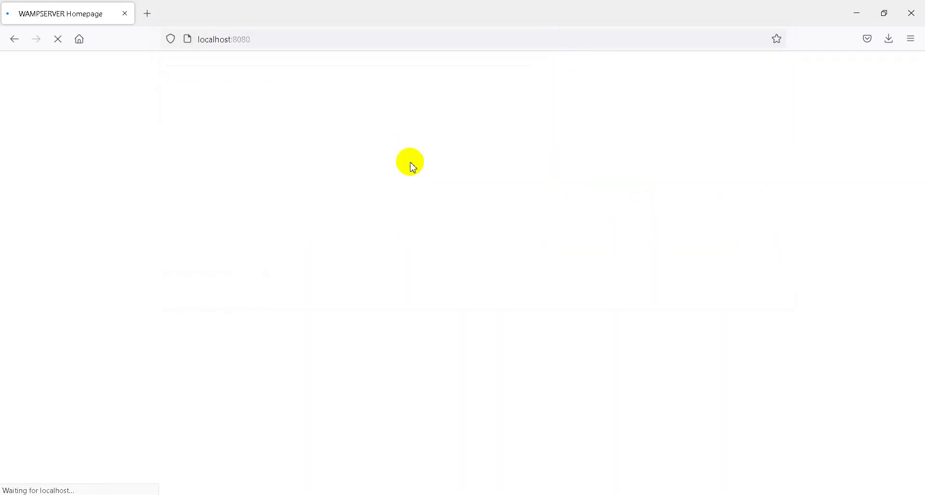
scroll(340, 280, "down", 3)
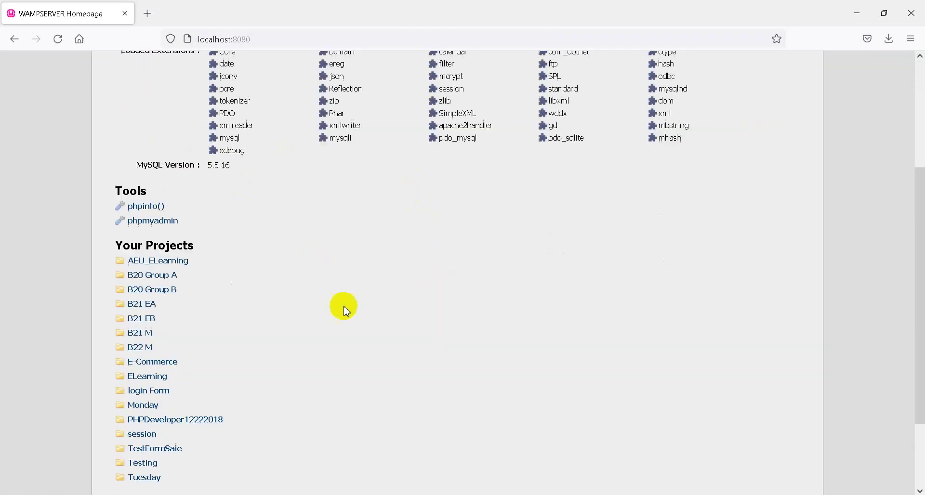
scroll(342, 299, "down", 3)
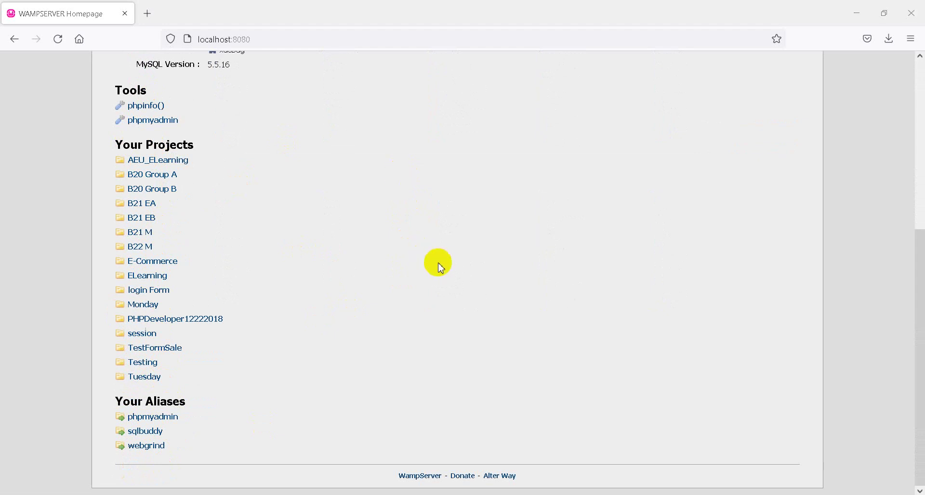
Open the C:\wamp\www folder in File Explorer.
key("super+e")
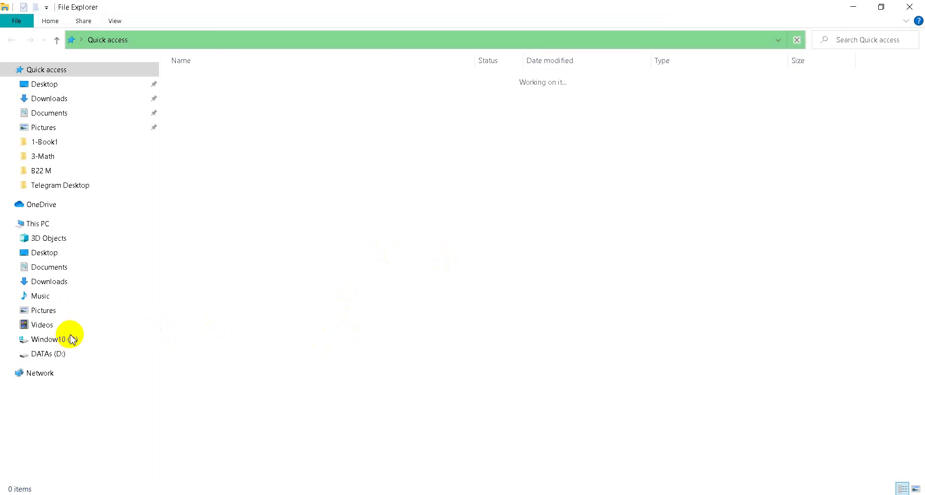
left_click(73, 341)
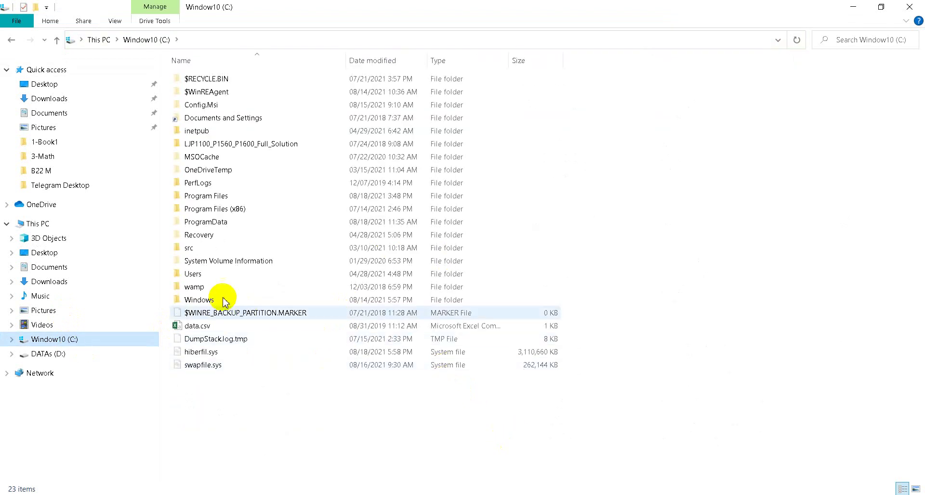
left_click(209, 289)
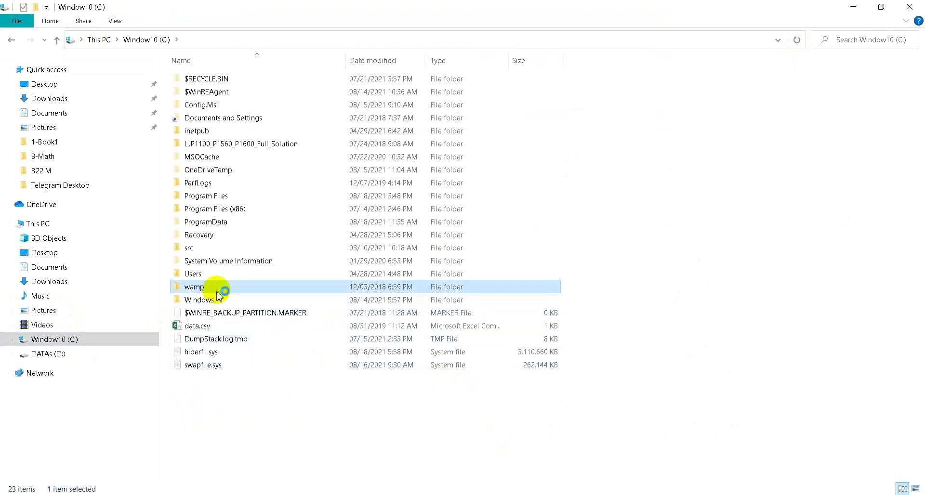
double_click(217, 290)
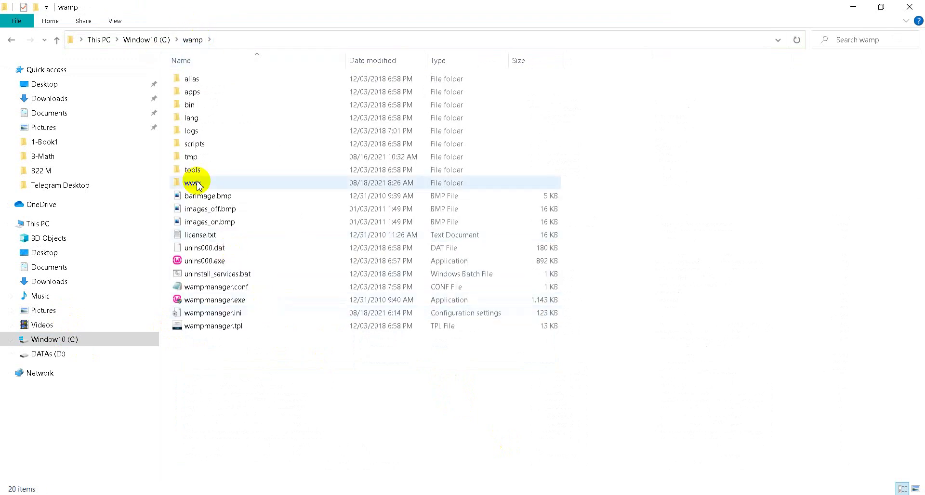
mouse_move(201, 186)
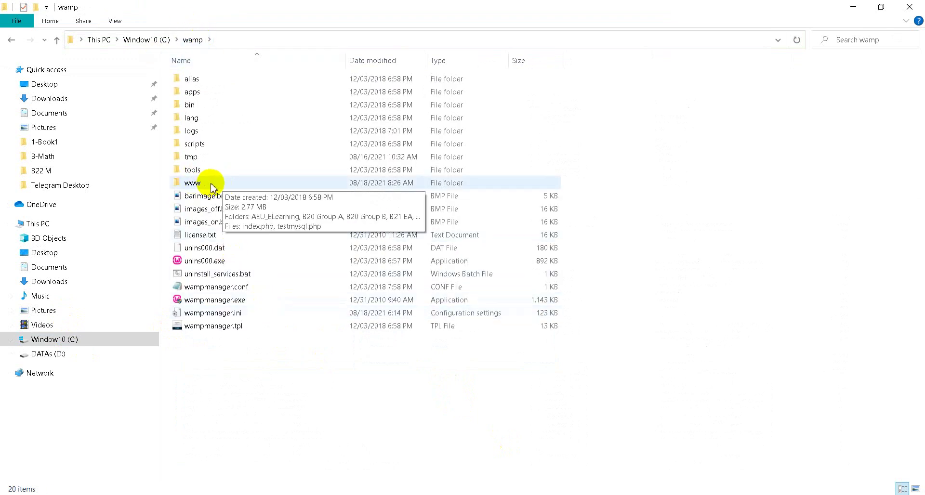
double_click(212, 187)
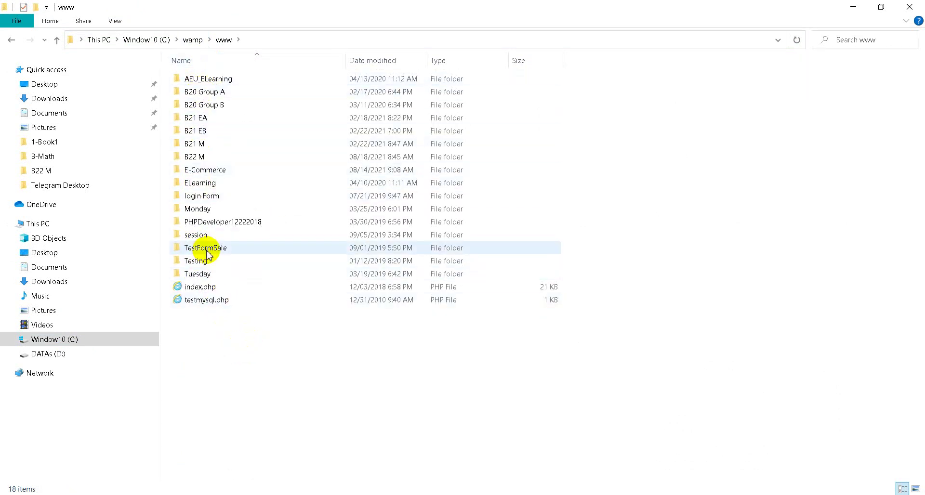
Compare the contents of the www folder with the project list on the WampServer homepage.
left_click_drag(237, 344, 182, 283)
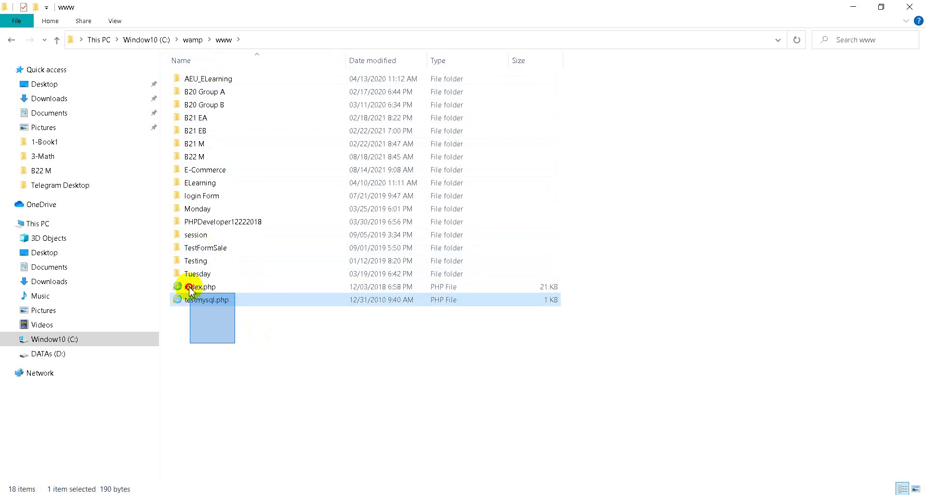
left_click(217, 285)
left_click(256, 494)
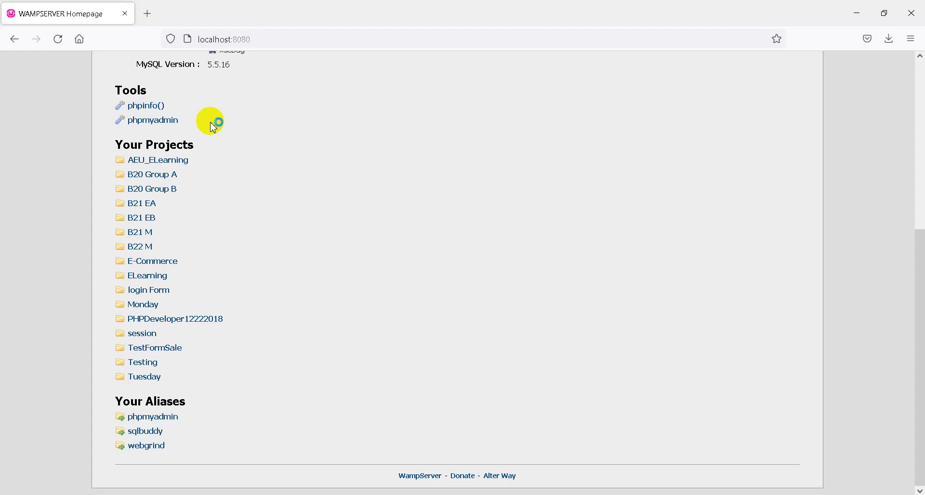
left_click(243, 494)
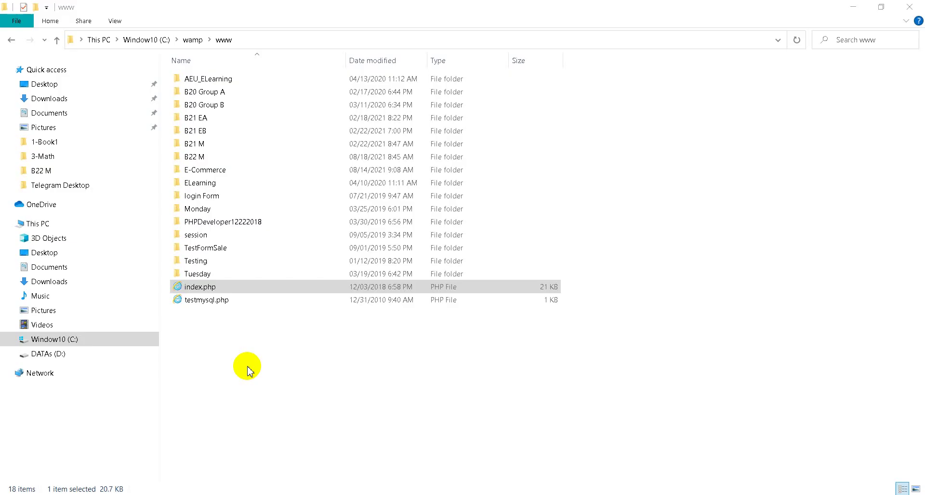
Create a new folder named B22 EA inside the www folder.
left_click(227, 365)
right_click(227, 366)
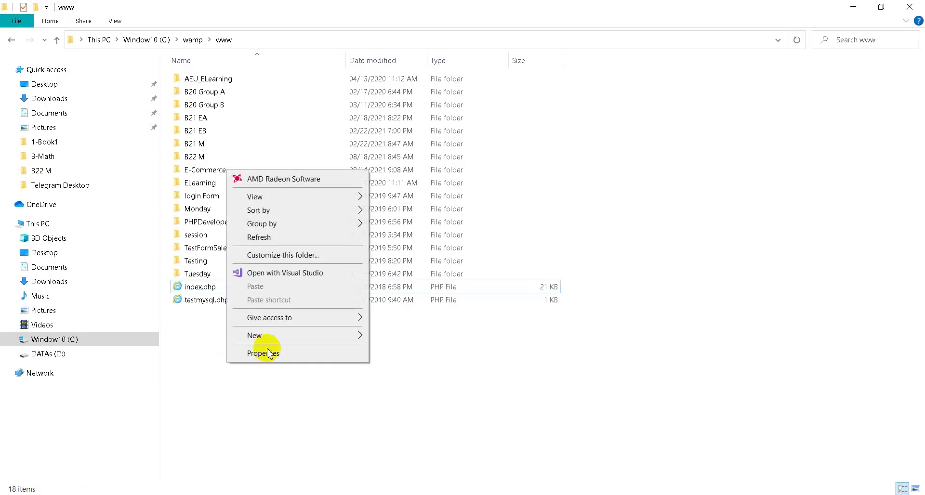
left_click(268, 337)
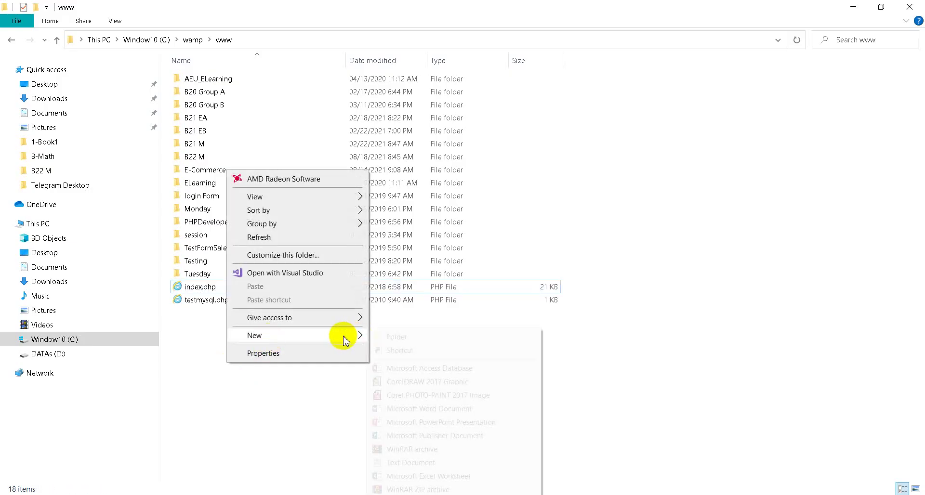
left_click(440, 337)
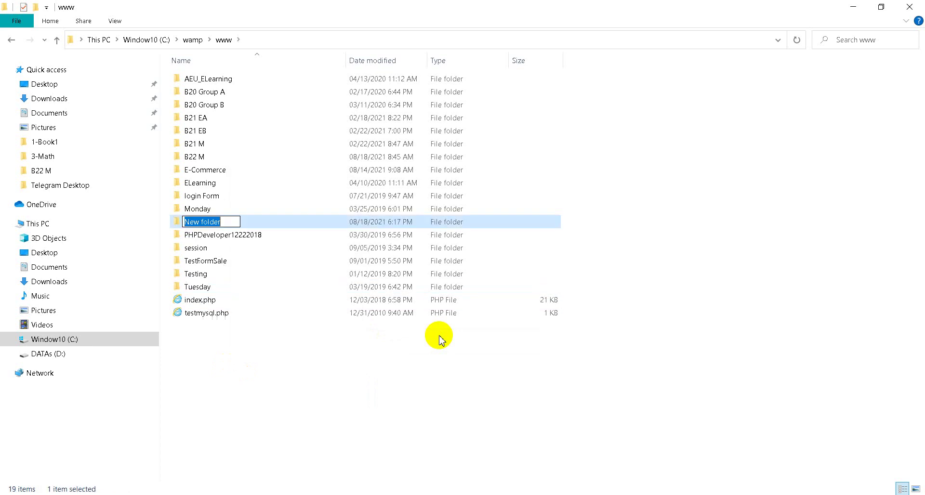
type("B")
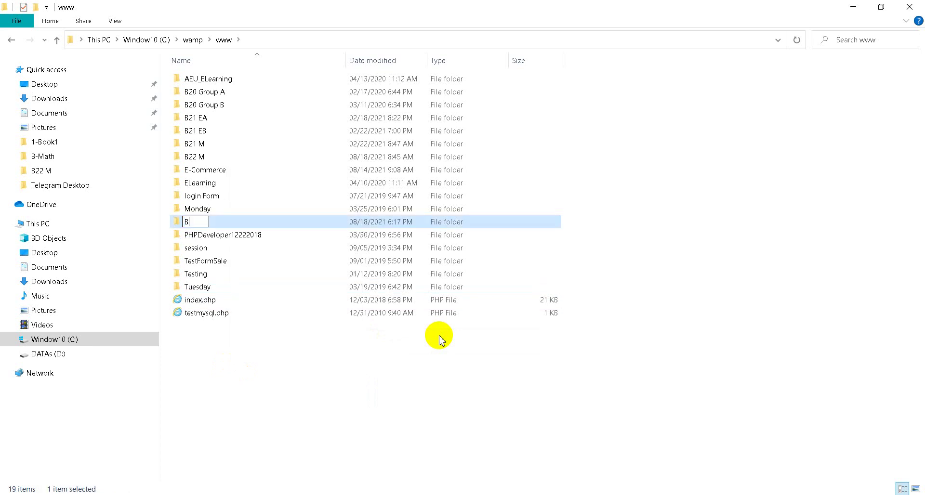
type("22 EA")
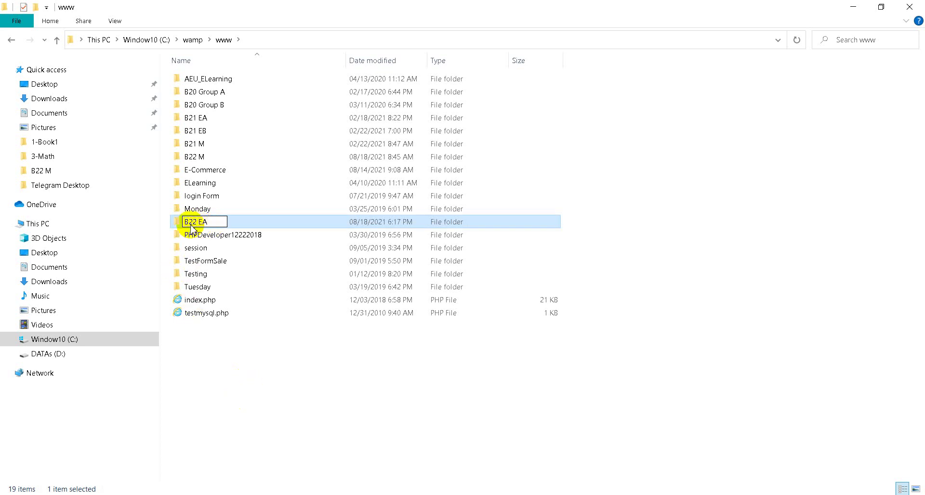
left_click(301, 407)
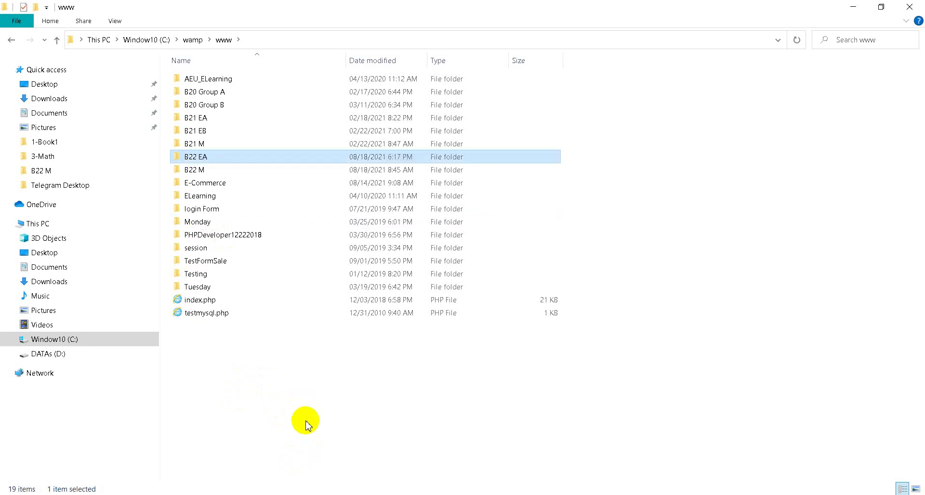
Switch to the browser, refresh the WampServer homepage and open the B22 EA project.
left_click(200, 158)
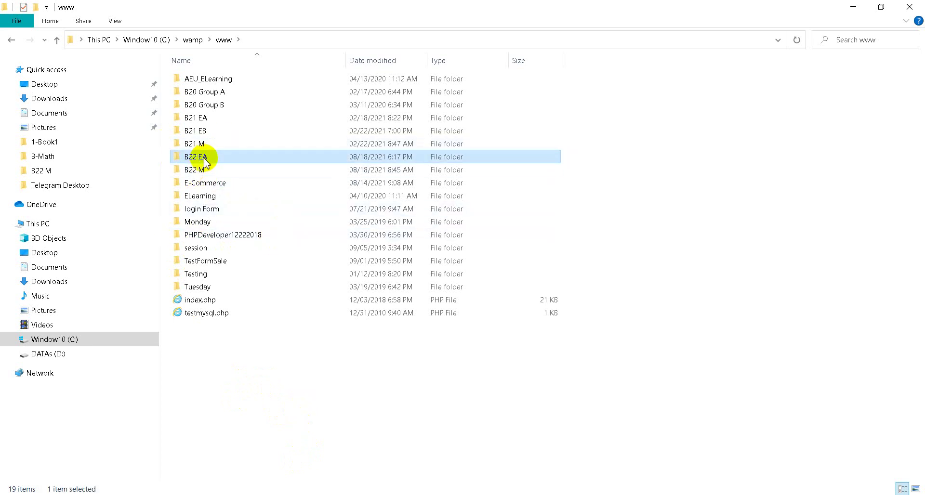
key("alt+Tab")
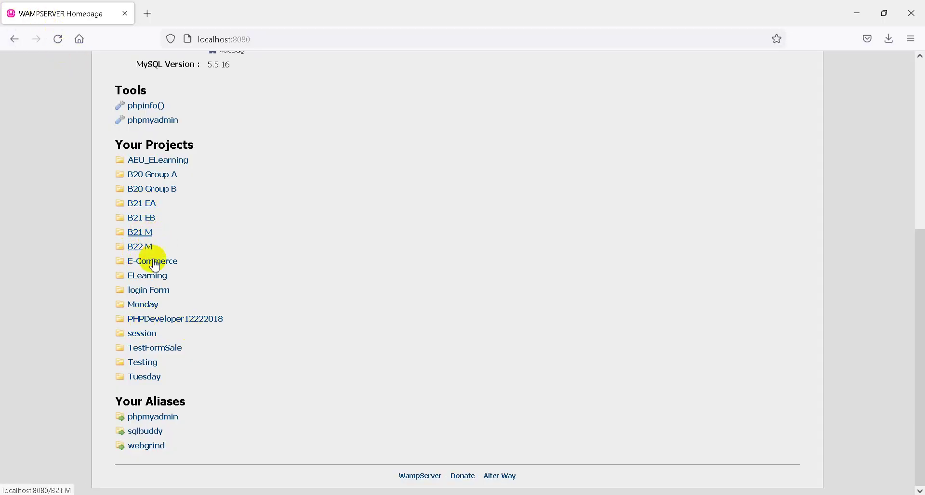
left_click(58, 42)
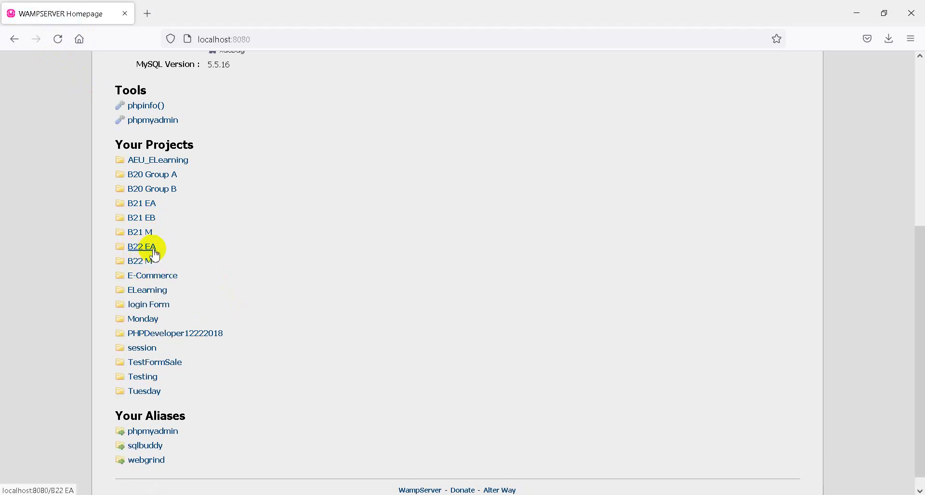
left_click(155, 254)
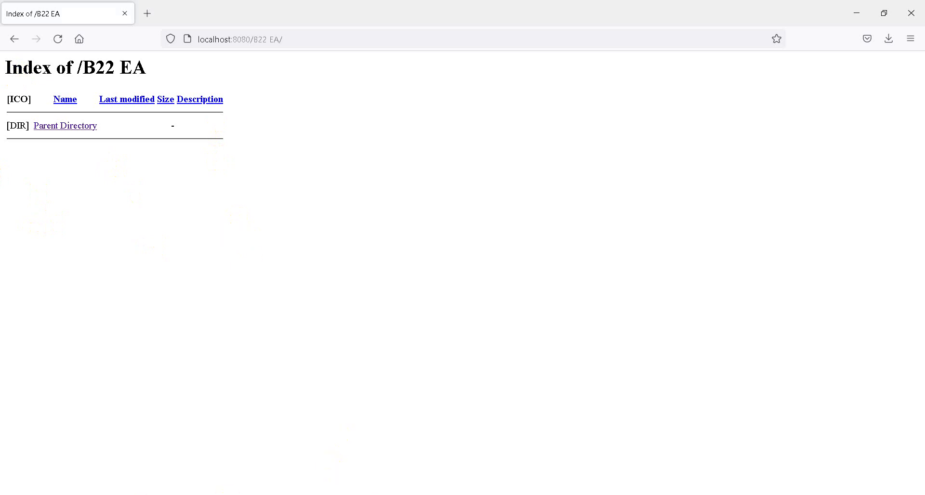
Switch to File Explorer, open the B22 EA folder and create a new text document in it.
left_click(359, 494)
double_click(222, 158)
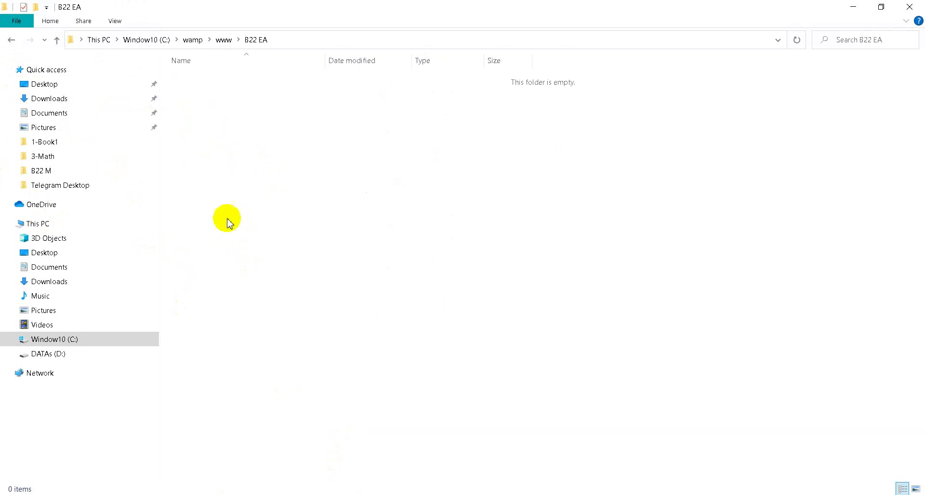
right_click(211, 145)
mouse_move(296, 324)
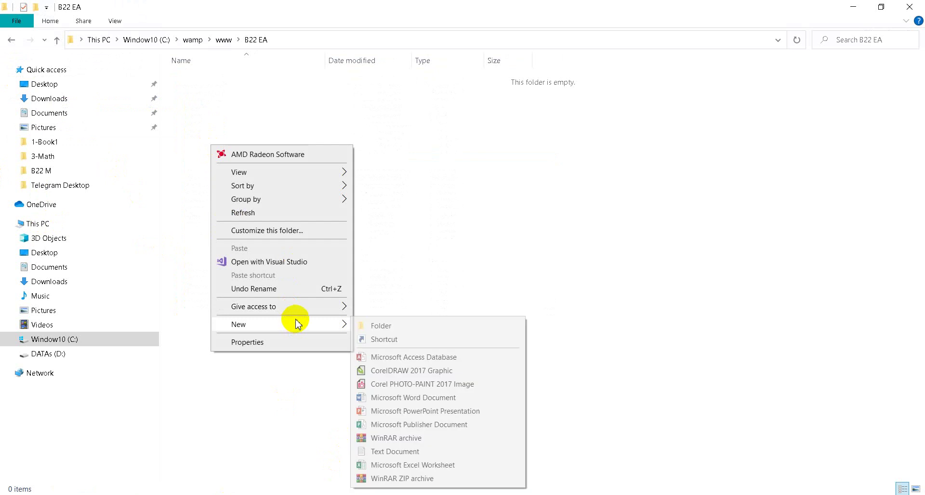
left_click(411, 452)
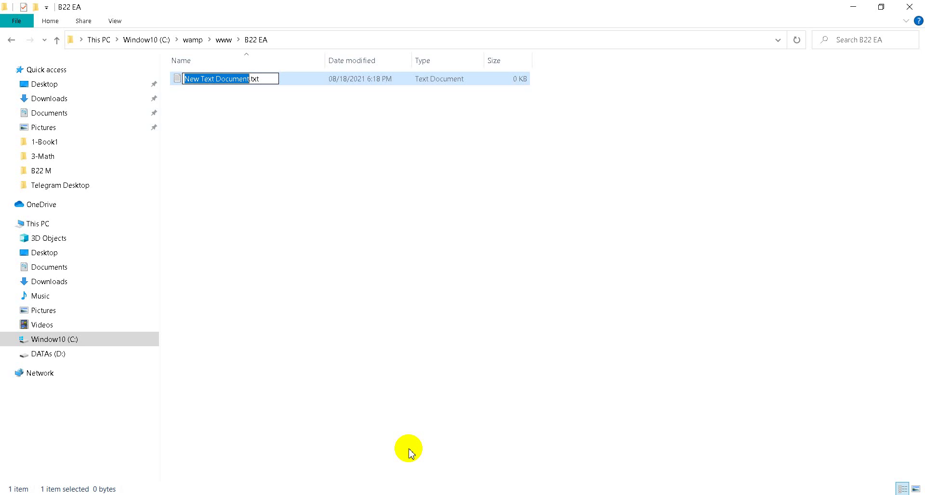
Name the new text document 1-TestPHP.php, replacing the txt extension with php and accepting the extension change.
type("1-TestP")
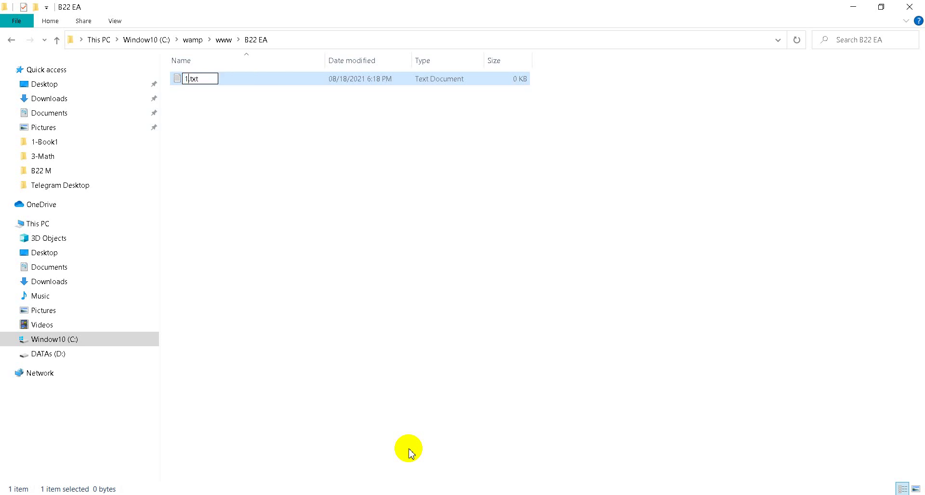
type("HP")
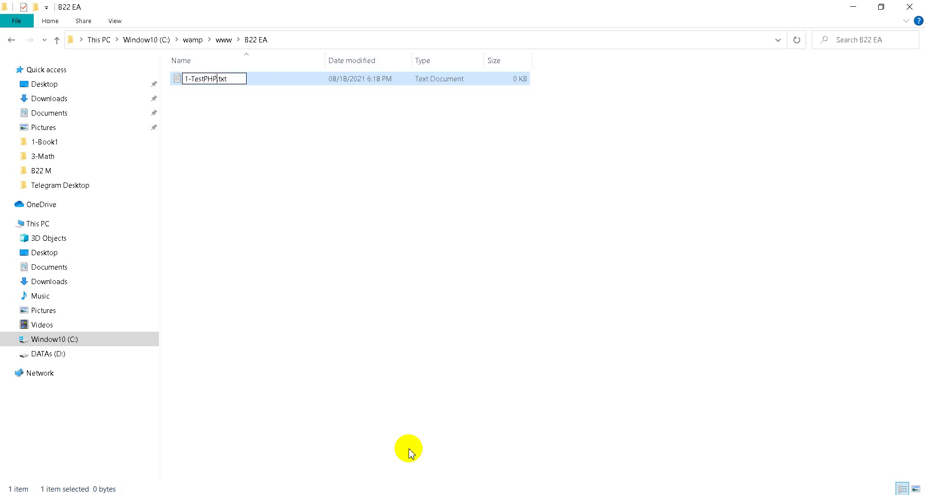
left_click(234, 79)
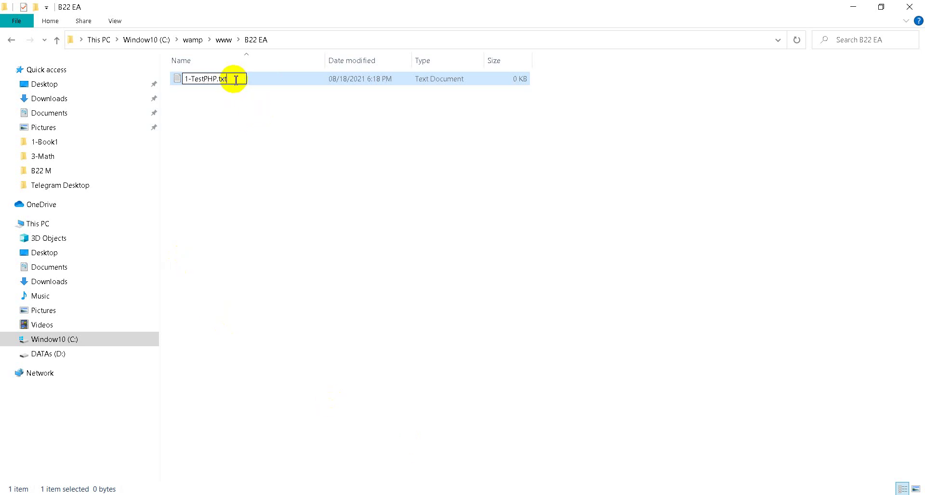
key("BackSpace")
type("php")
key("Return")
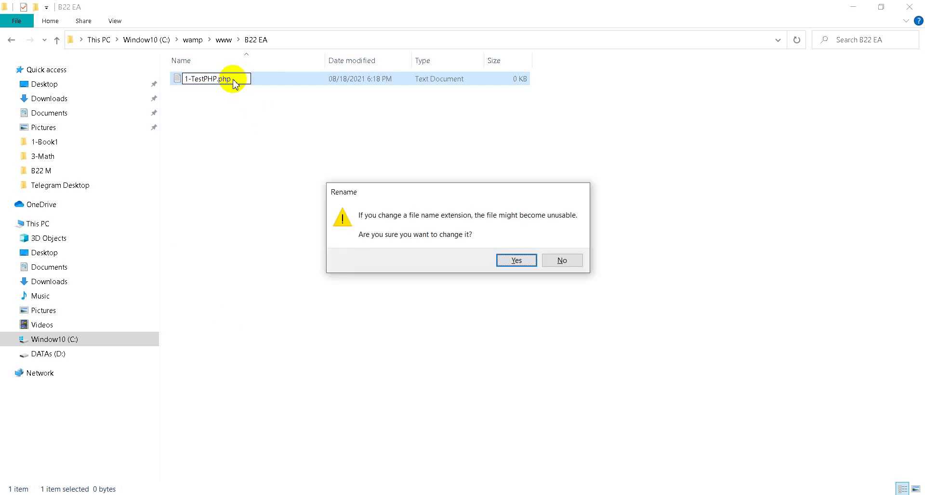
left_click(508, 260)
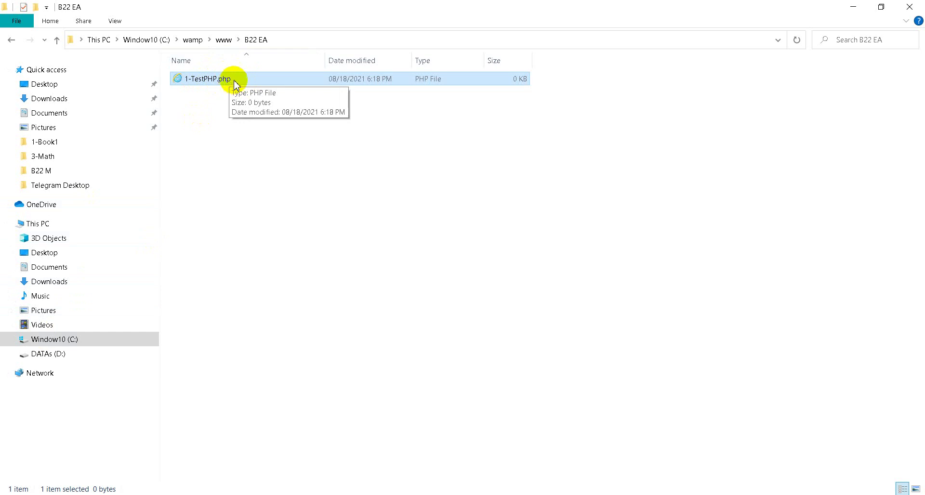
Check the advanced view settings in Folder Options for hiding known file extensions, and leave without changes.
left_click(121, 24)
left_click(530, 41)
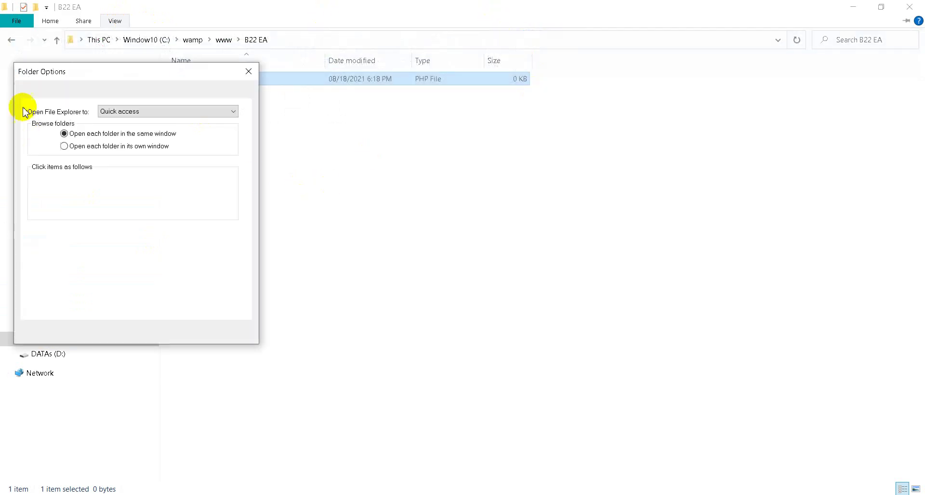
left_click(63, 92)
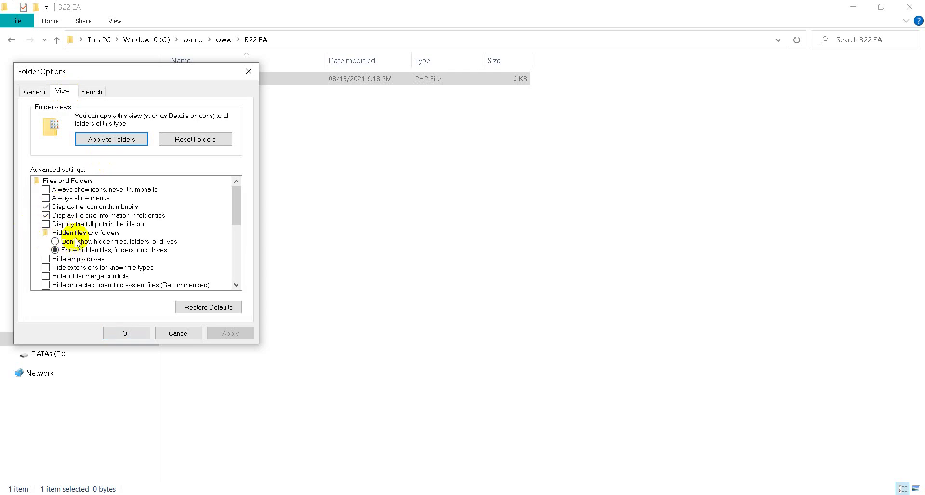
scroll(56, 243, "down", 1)
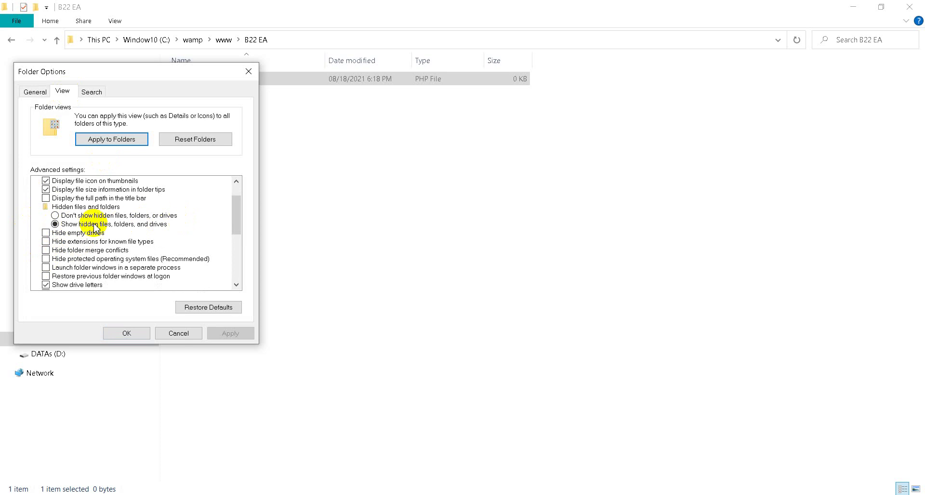
left_click(183, 341)
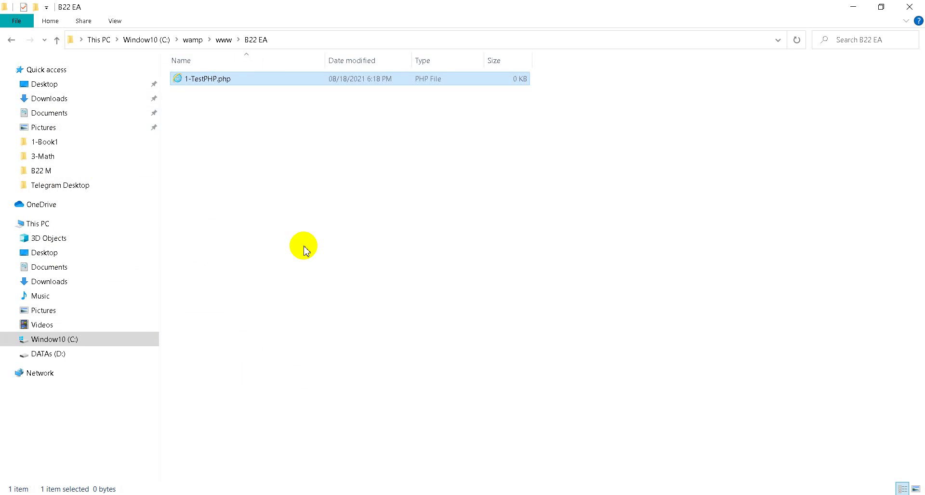
Open 1-TestPHP.php with Adobe Dreamweaver CC and close the editor again.
double_click(252, 80)
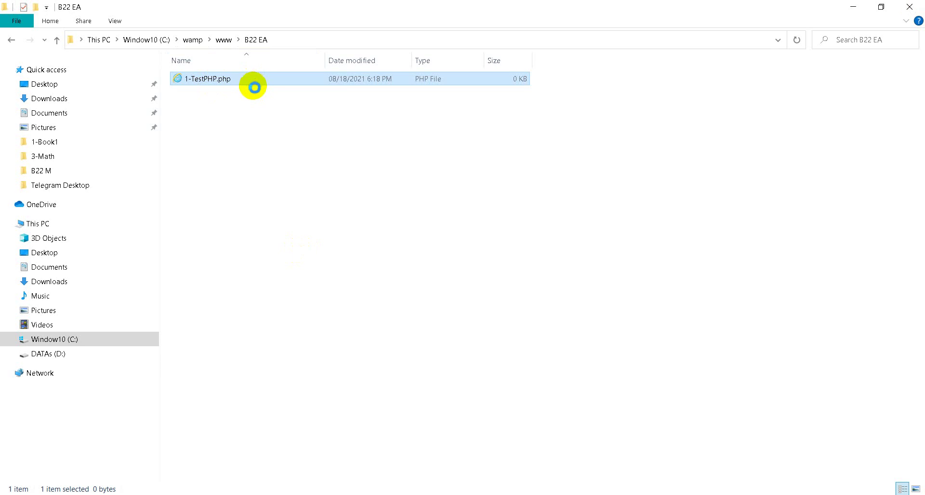
right_click(258, 81)
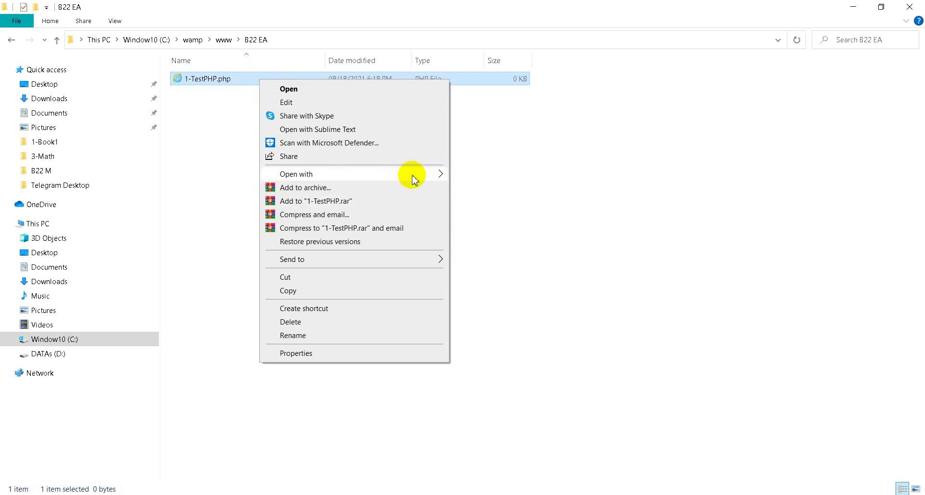
mouse_move(423, 179)
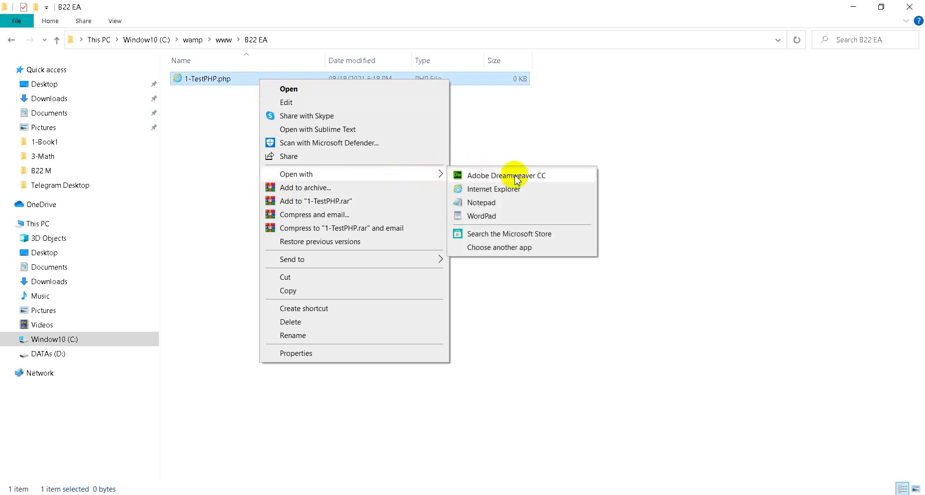
left_click(545, 175)
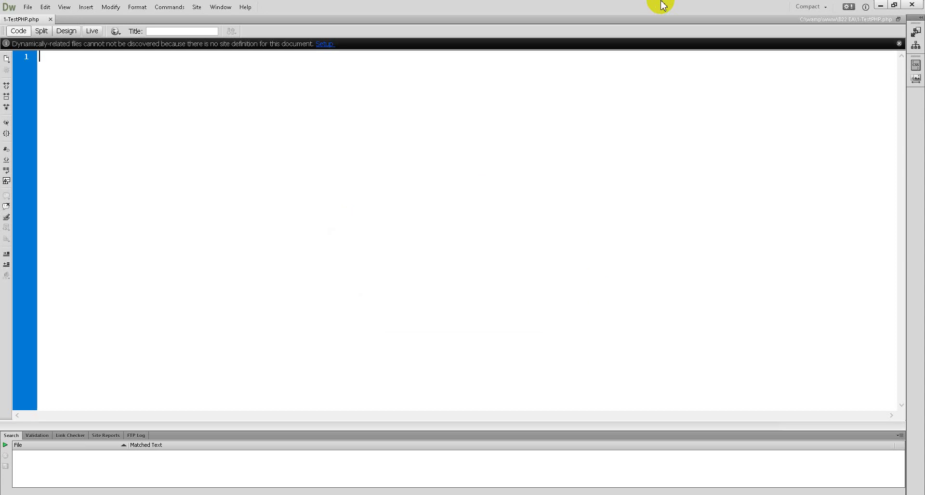
left_click(912, 4)
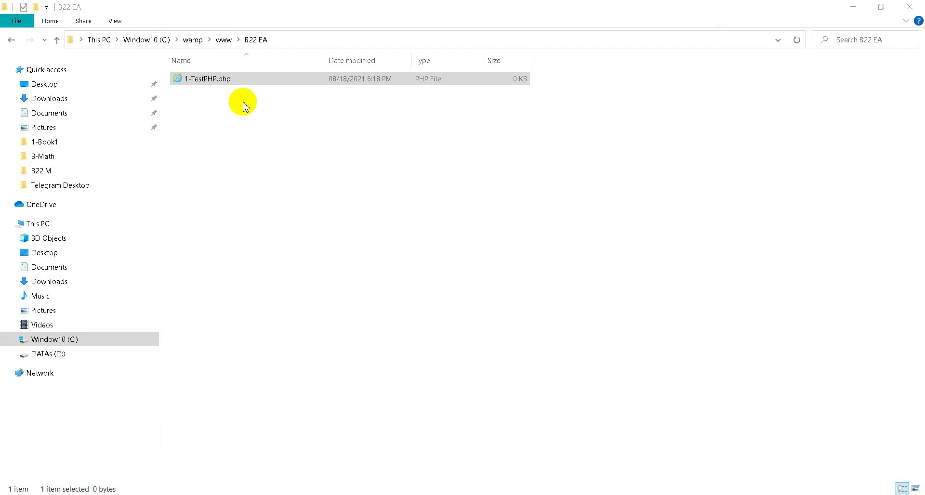
double_click(262, 85)
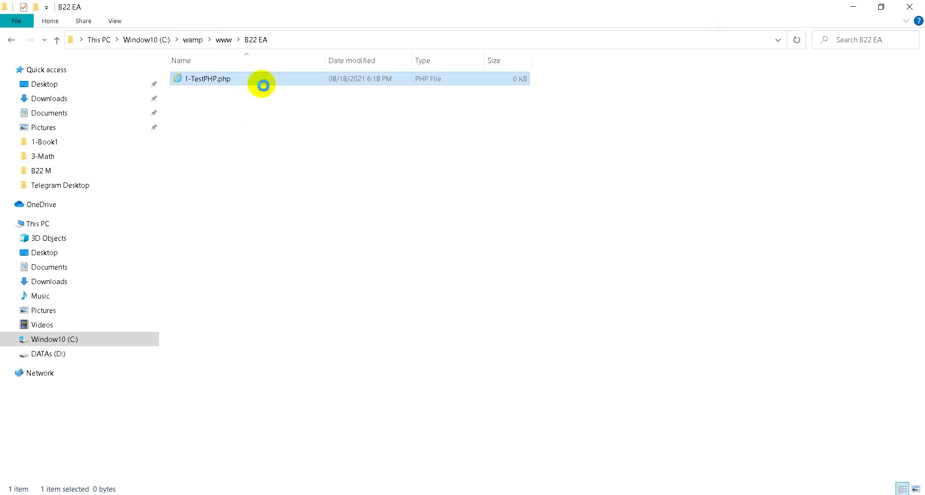
right_click(262, 85)
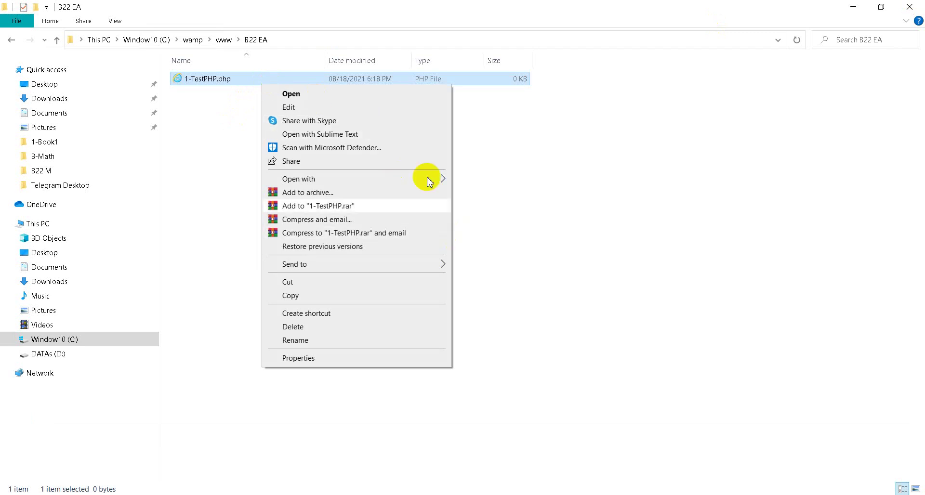
mouse_move(425, 179)
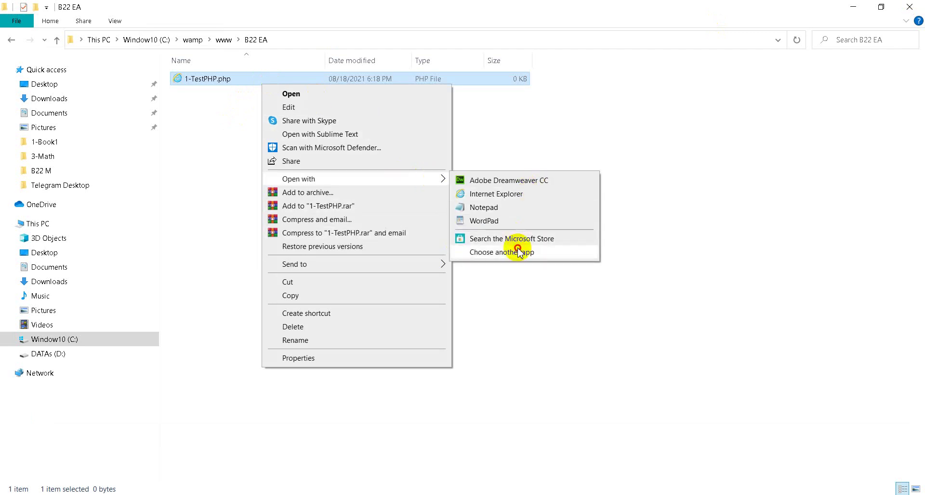
left_click(520, 251)
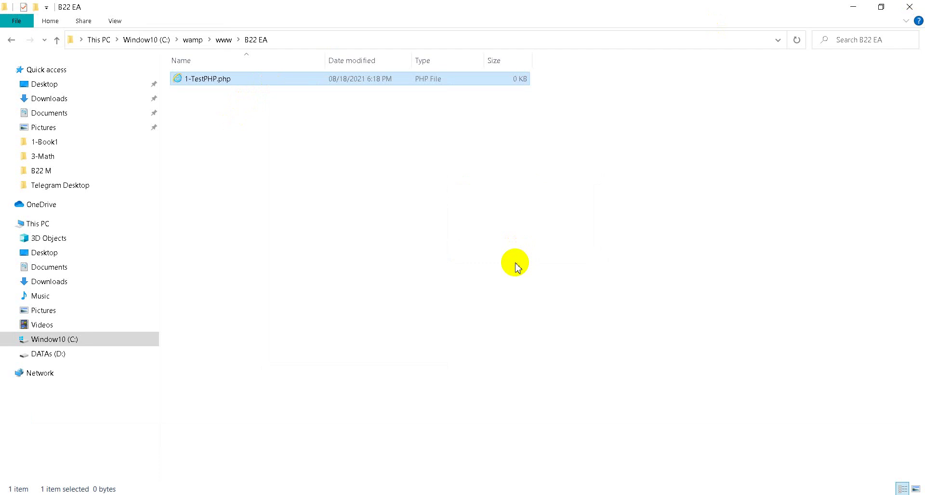
double_click(288, 80)
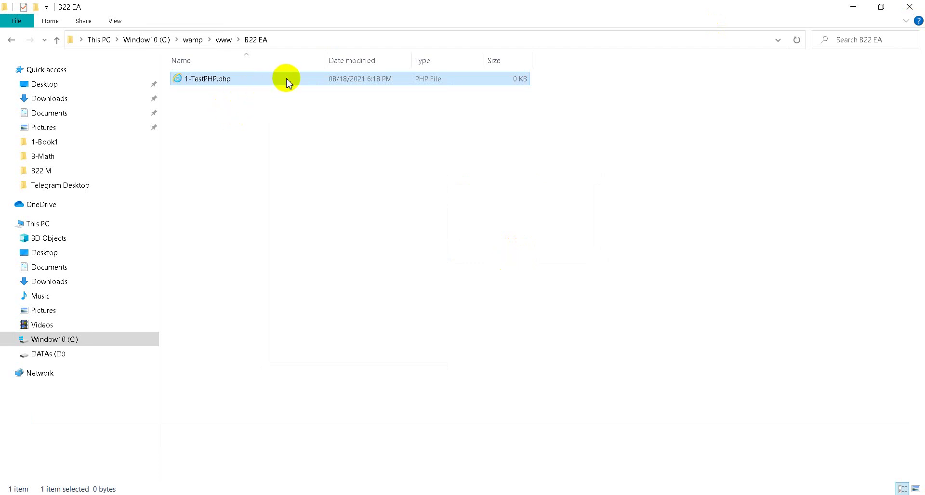
right_click(288, 79)
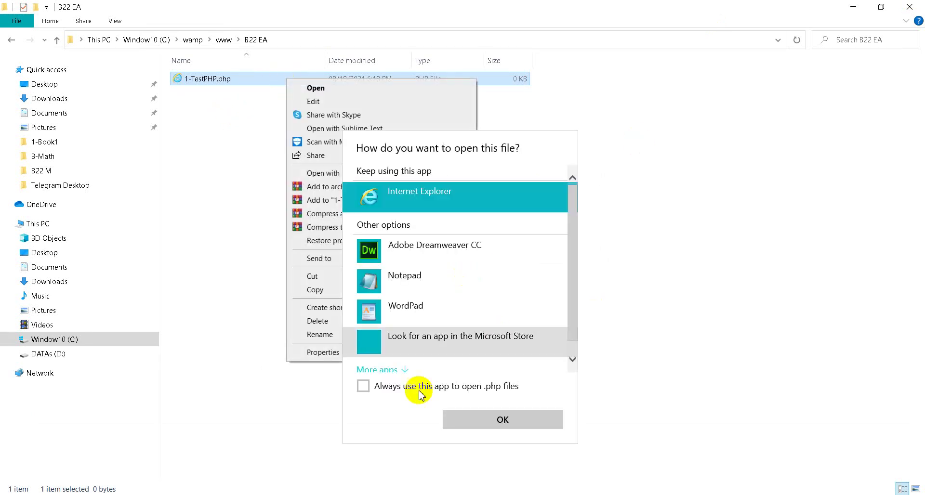
scroll(512, 264, "down", 1)
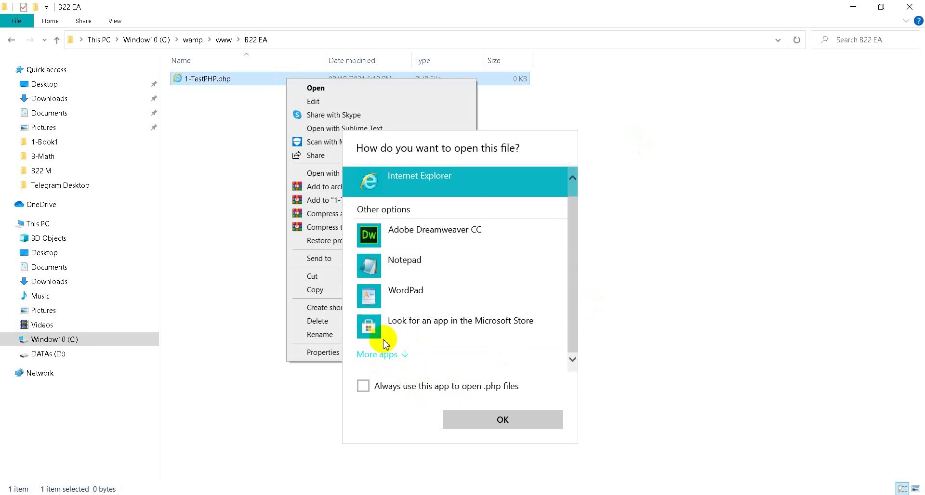
left_click(386, 362)
scroll(476, 283, "down", 10)
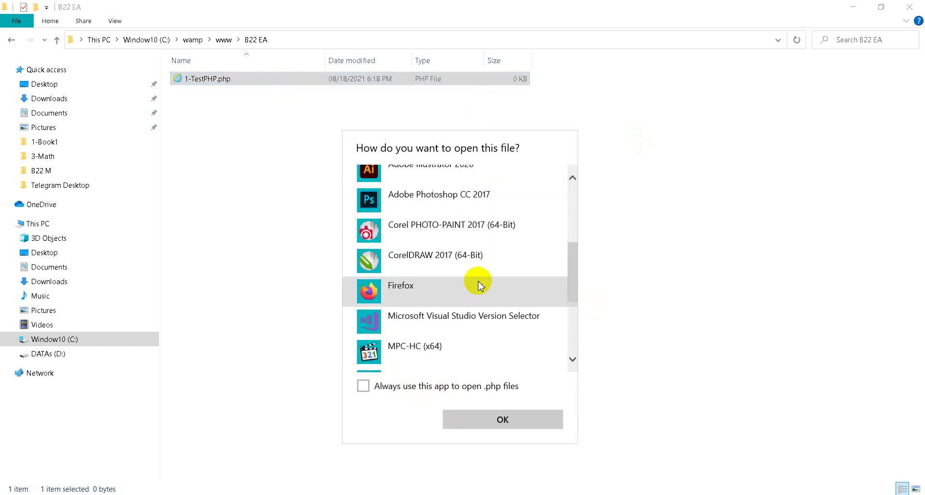
scroll(477, 279, "up", 3)
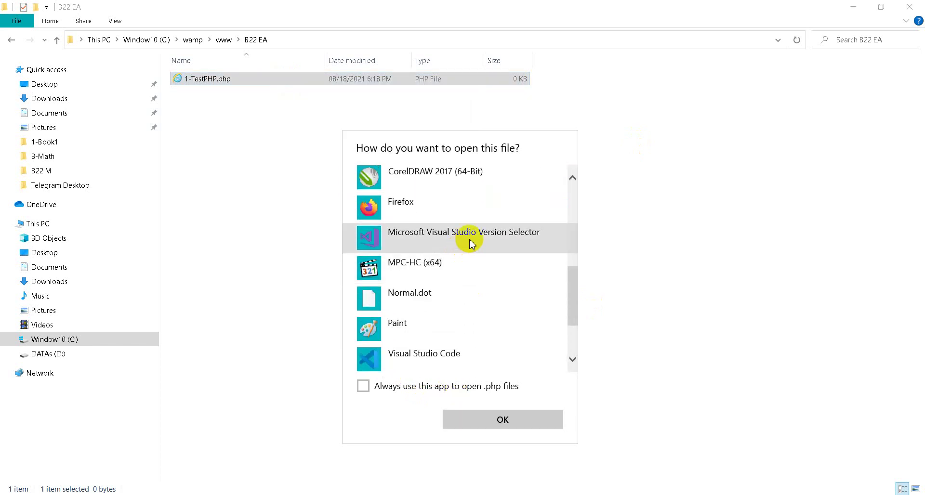
key("Escape")
left_click(442, 371)
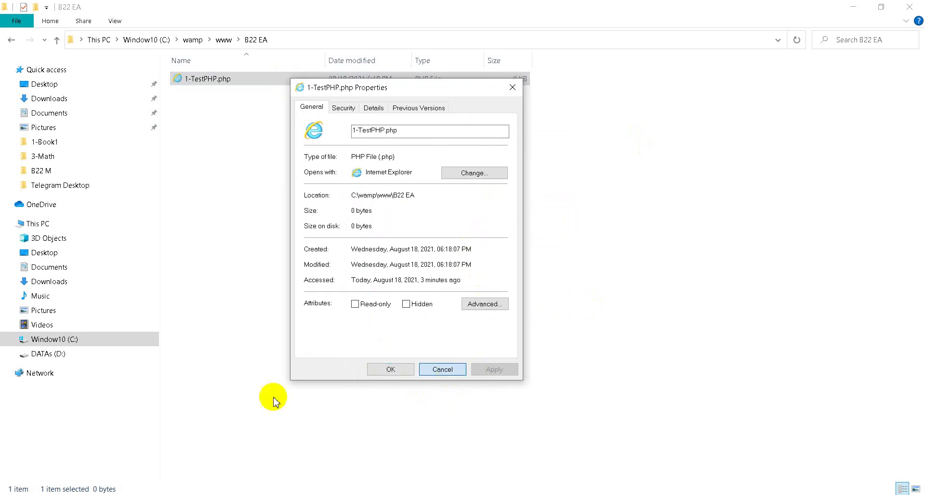
Choose another app for opening 1-TestPHP.php and expand the list to more apps.
double_click(253, 76)
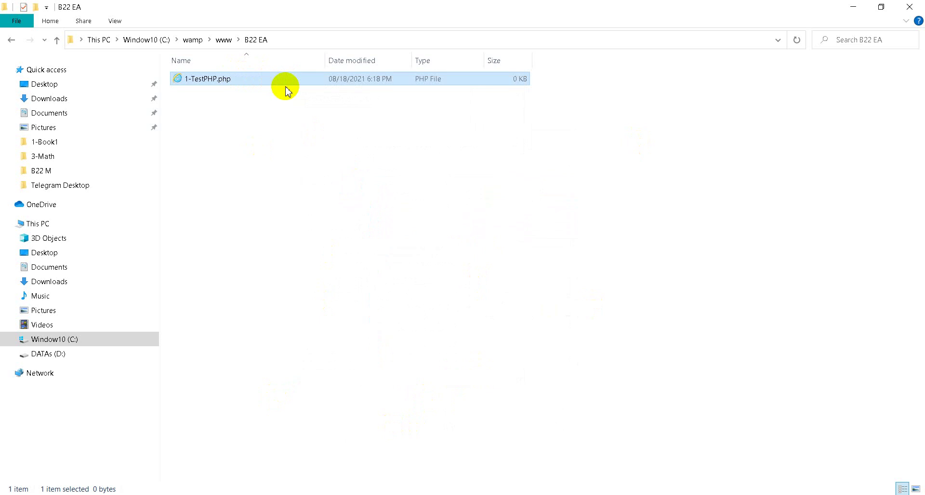
right_click(253, 75)
mouse_move(383, 166)
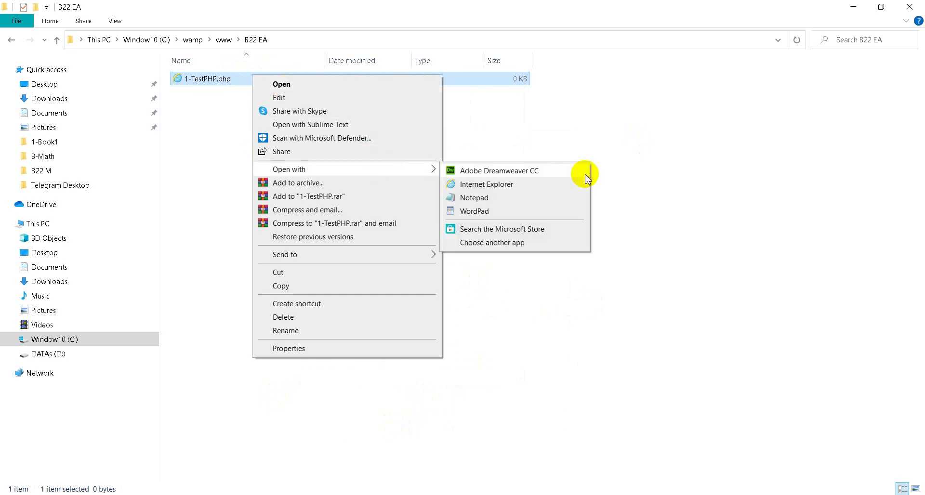
left_click(509, 243)
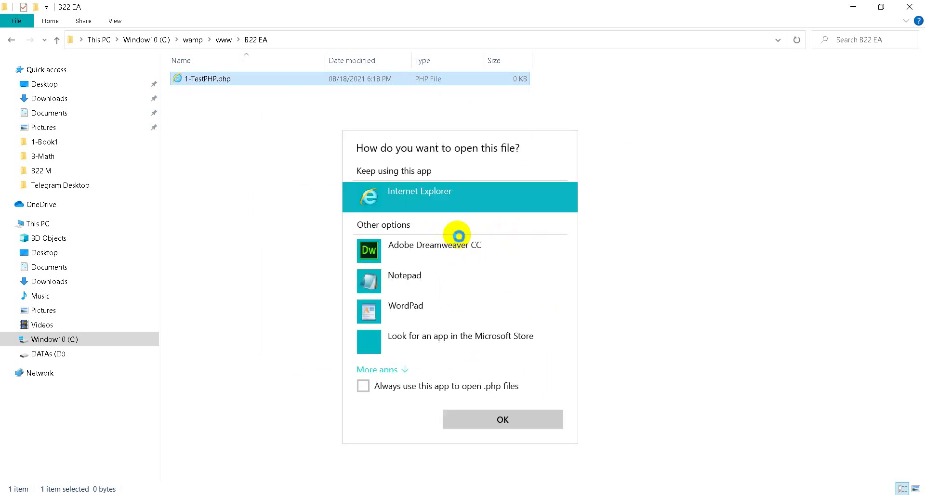
left_click(404, 370)
Look through the available apps for a code editor and browse this PC for another app.
scroll(503, 263, "down", 6)
scroll(504, 263, "down", 3)
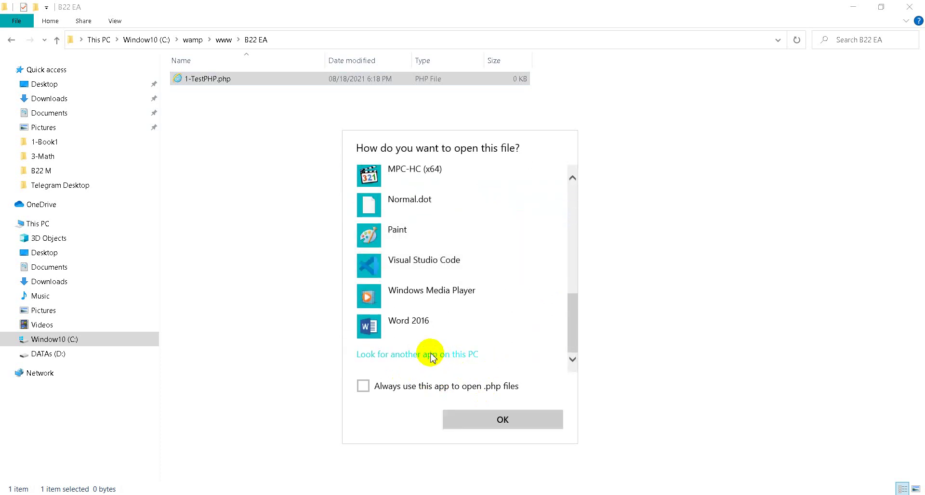
scroll(506, 282, "up", 8)
scroll(508, 283, "up", 1)
scroll(506, 283, "down", 4)
scroll(488, 264, "up", 1)
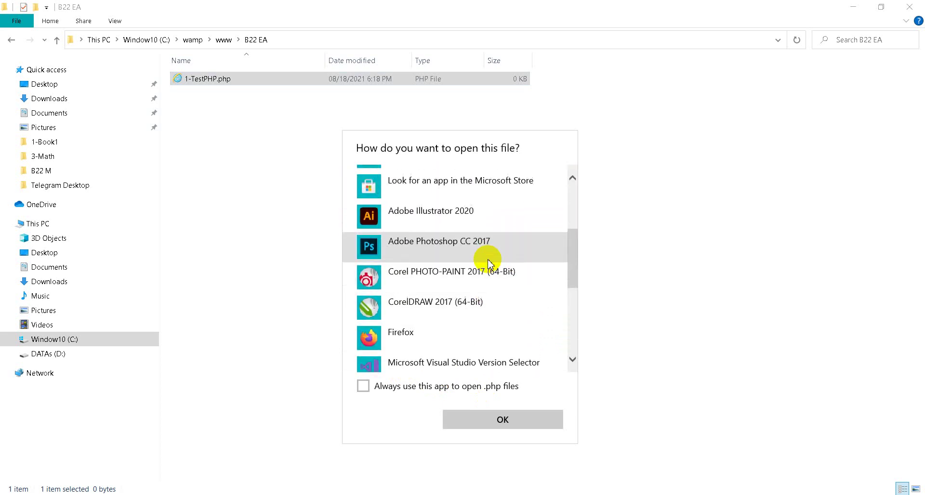
scroll(453, 309, "down", 5)
scroll(448, 313, "down", 3)
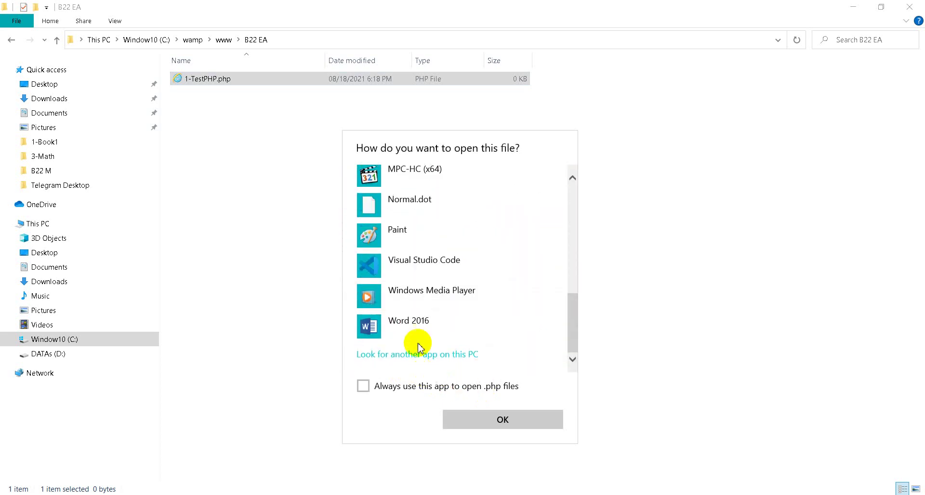
left_click(433, 356)
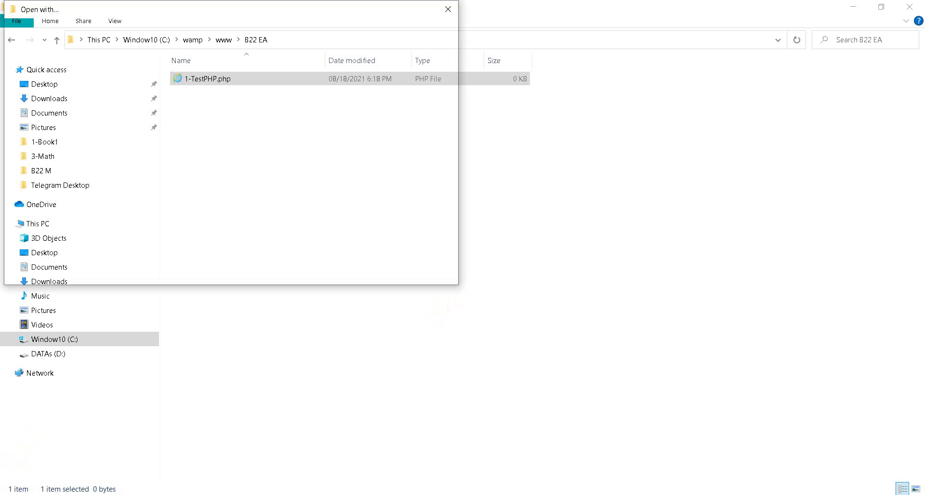
Search Windows for "vis", launch Visual Studio Code and close the Open with file browser.
key("super")
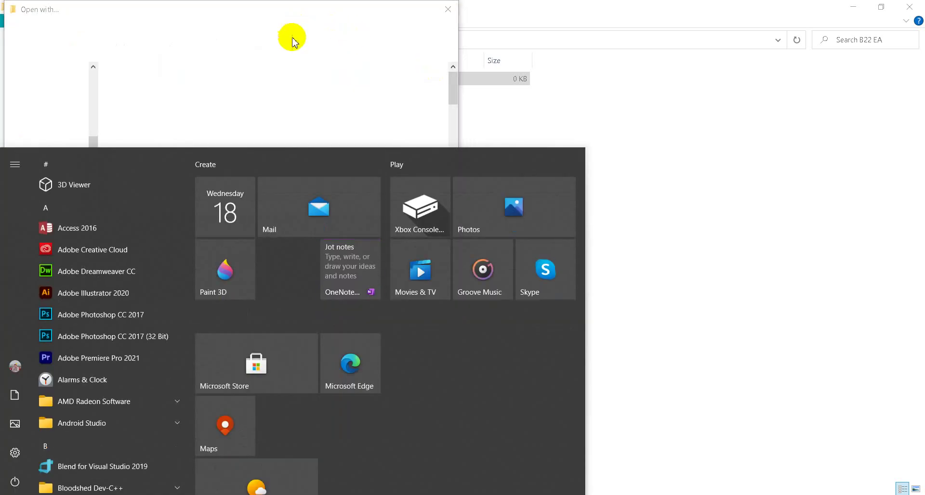
left_click(212, 317)
left_click(74, 297)
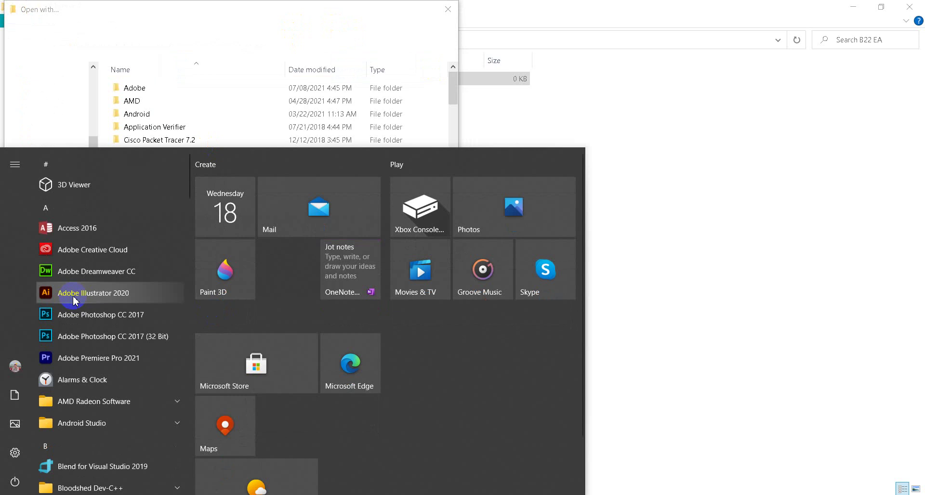
type("vis")
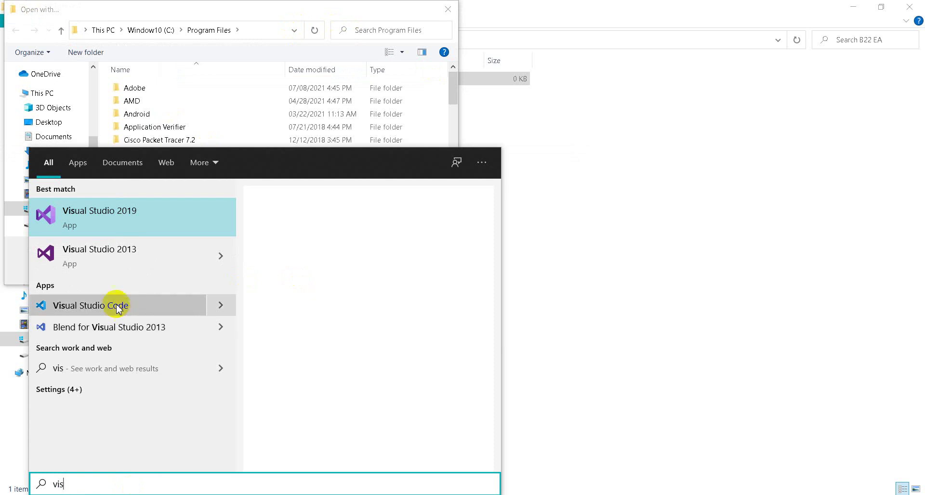
left_click(117, 307)
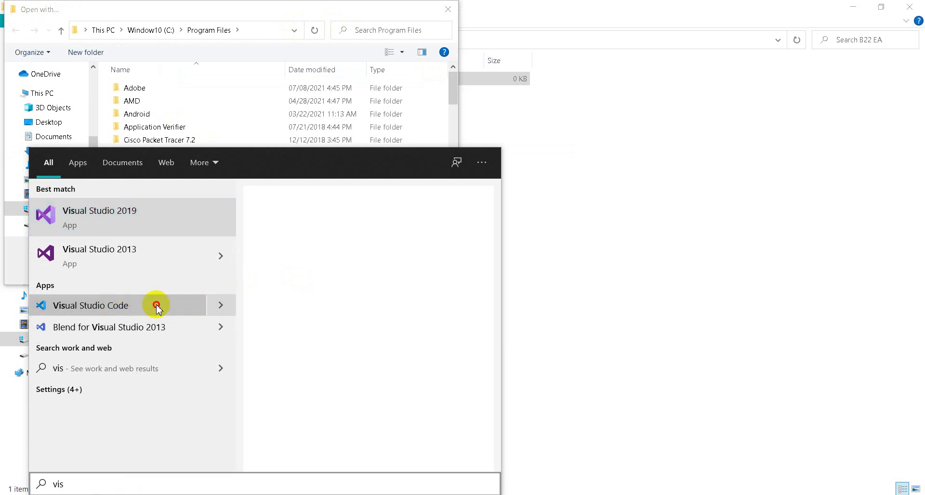
left_click(448, 9)
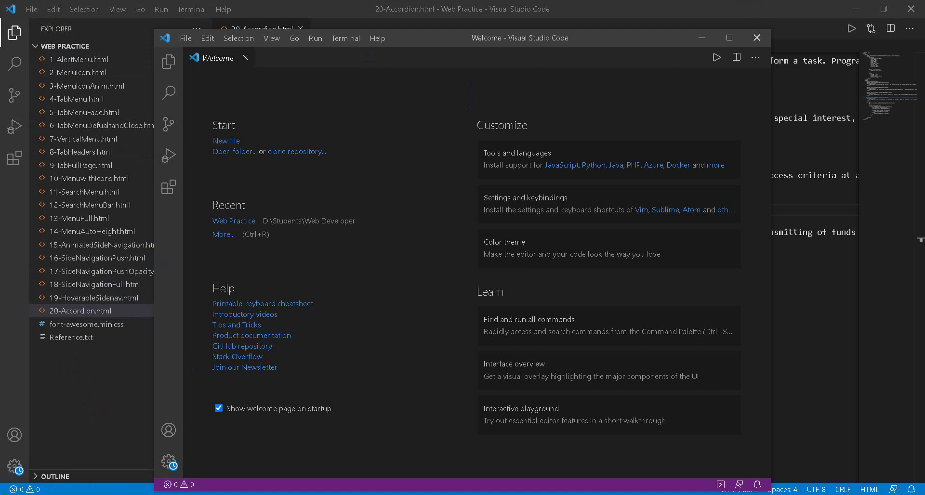
Search Windows for another installed app with the term "sup".
key("super")
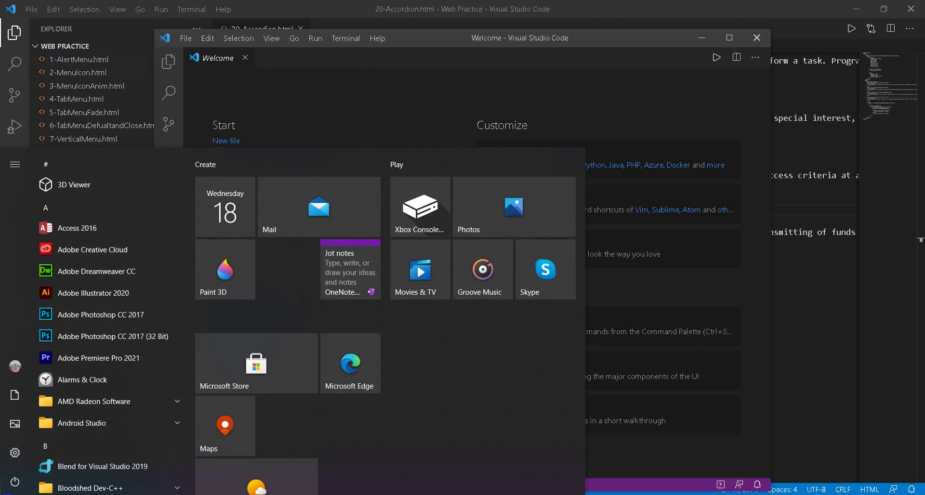
key("Escape")
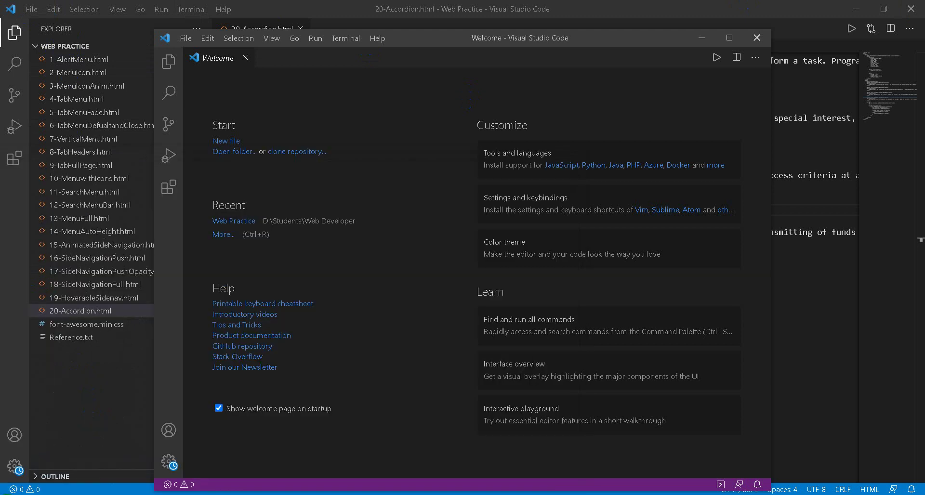
key("super")
type("sum")
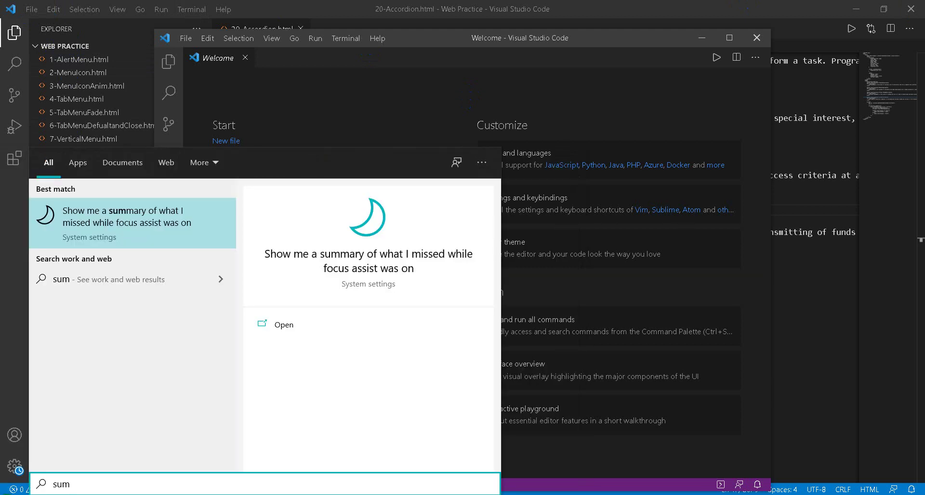
key("BackSpace")
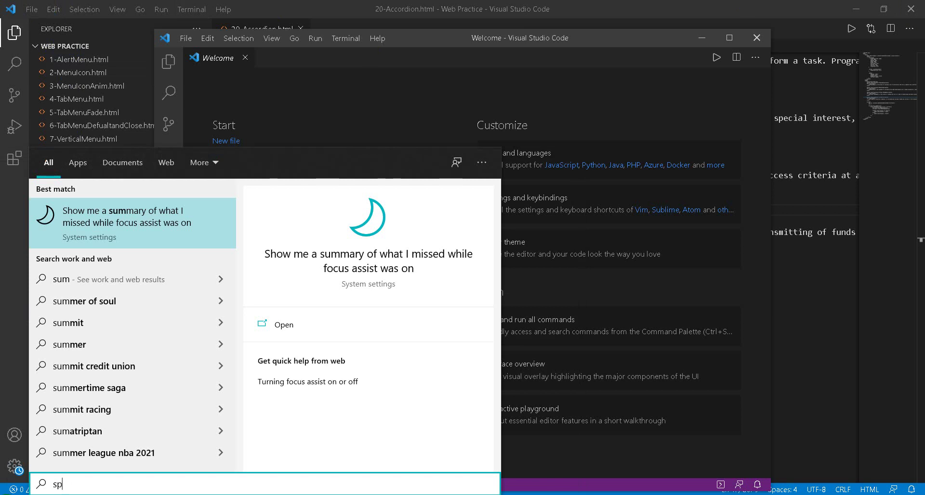
key("BackSpace")
type("up")
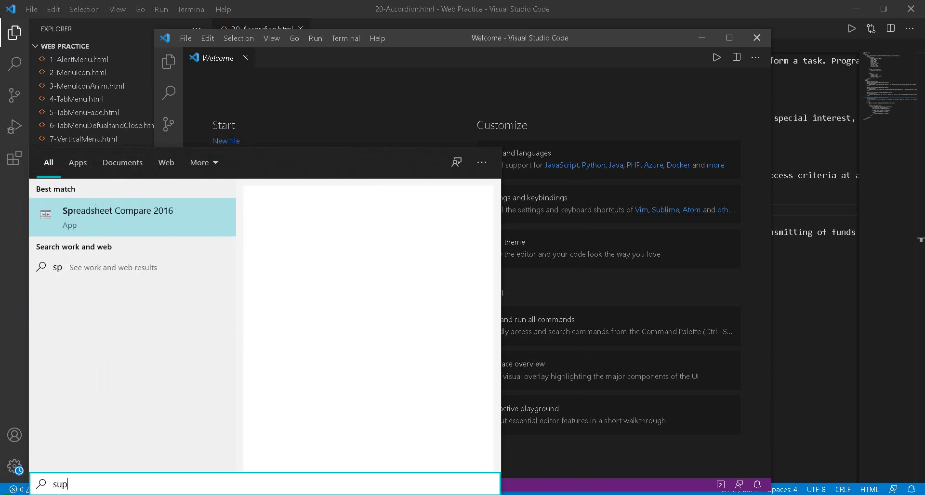